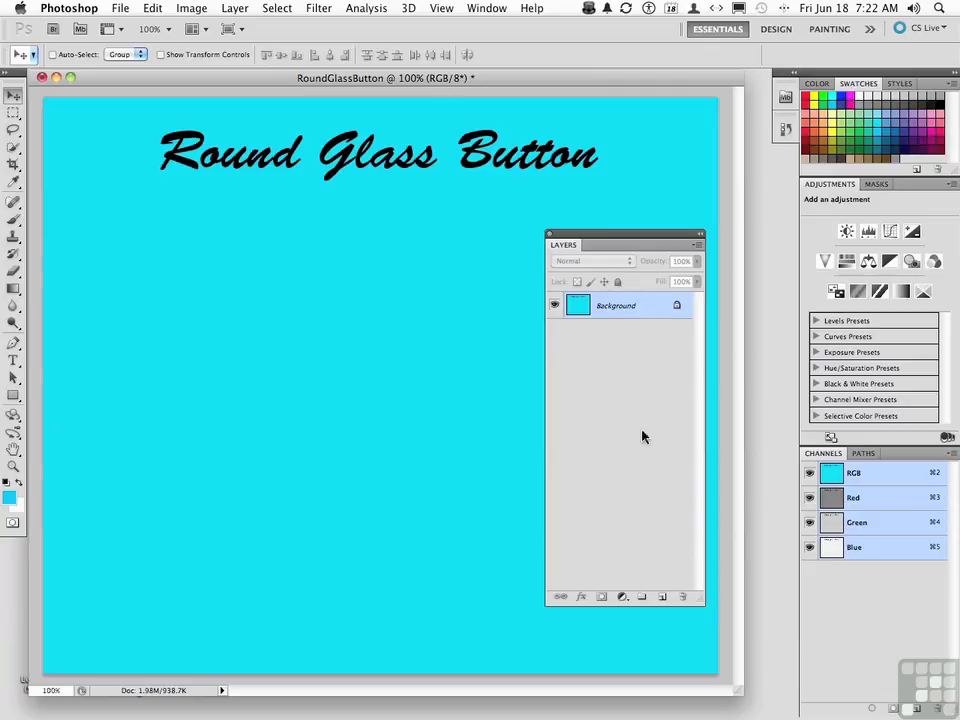
Create a new layer, rename it 'Glass Button', and restore the default black and white colours
{"action": "left_click", "coordinate": [662, 597]}
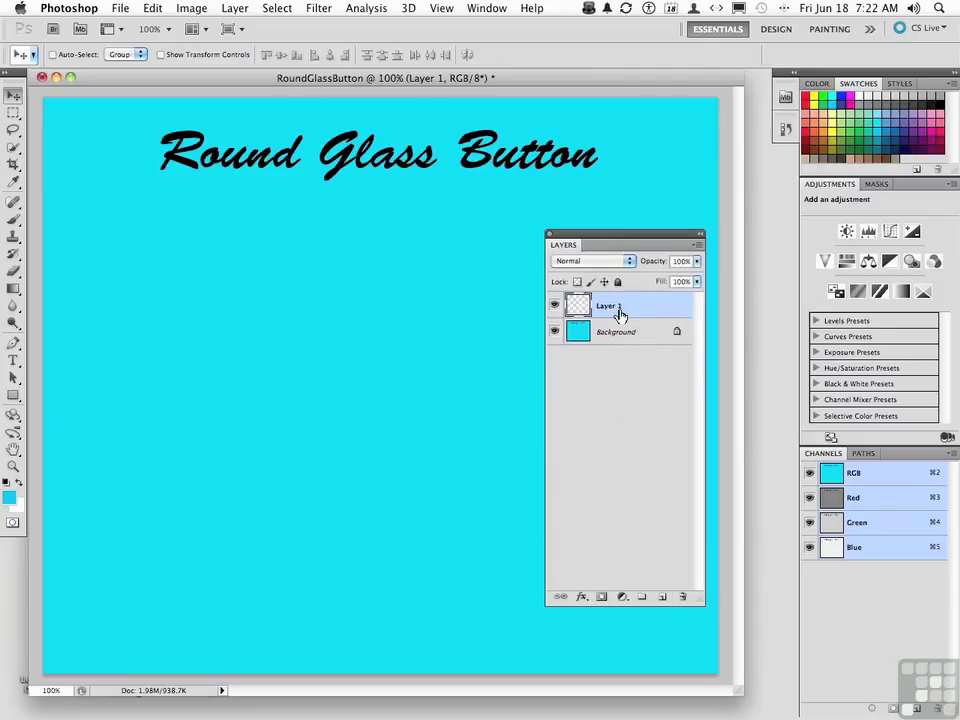
{"action": "double_click", "coordinate": [610, 307]}
{"action": "type", "text": "Glass Button"}
{"action": "left_click", "coordinate": [634, 381]}
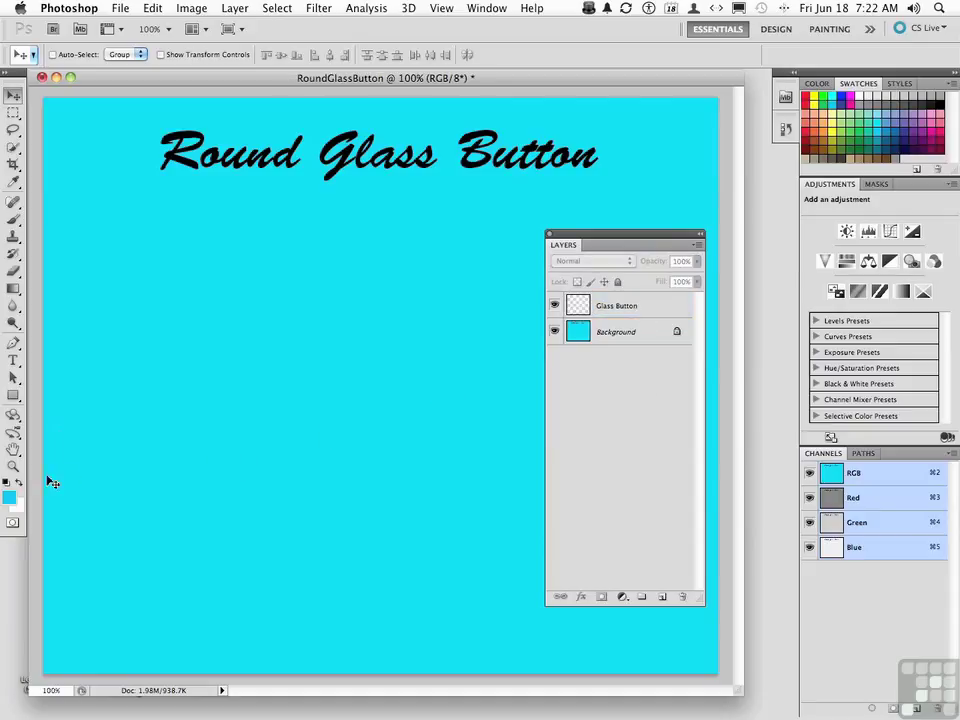
{"action": "left_click", "coordinate": [7, 483]}
{"action": "left_click", "coordinate": [9, 483]}
Draw a black filled circle on the Glass Button layer with the Ellipse Tool
{"action": "left_click", "coordinate": [14, 396]}
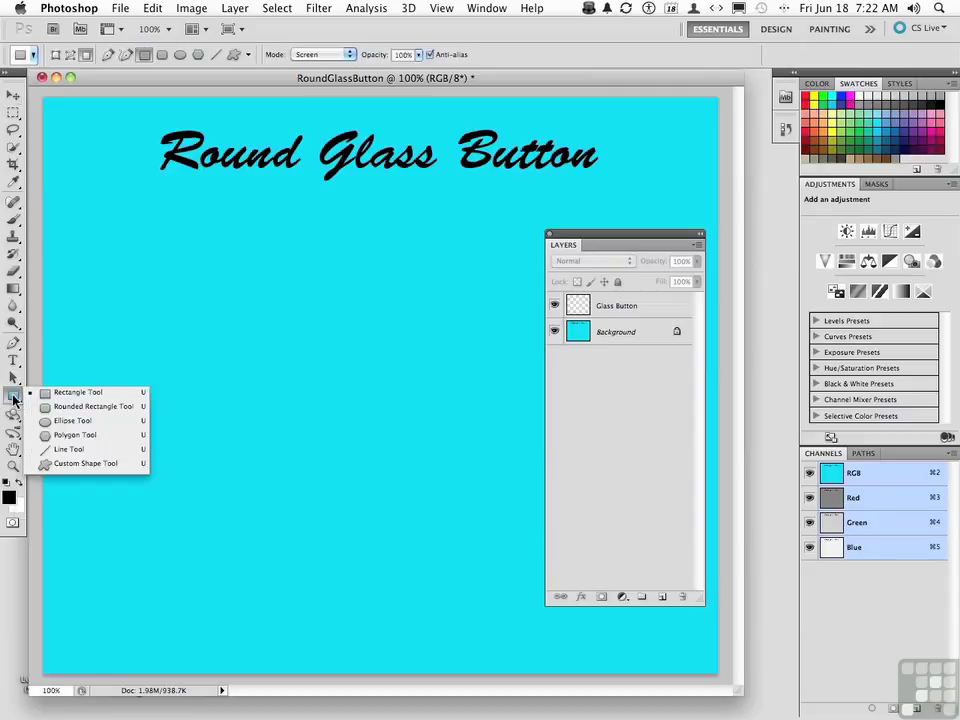
{"action": "left_click", "coordinate": [95, 420]}
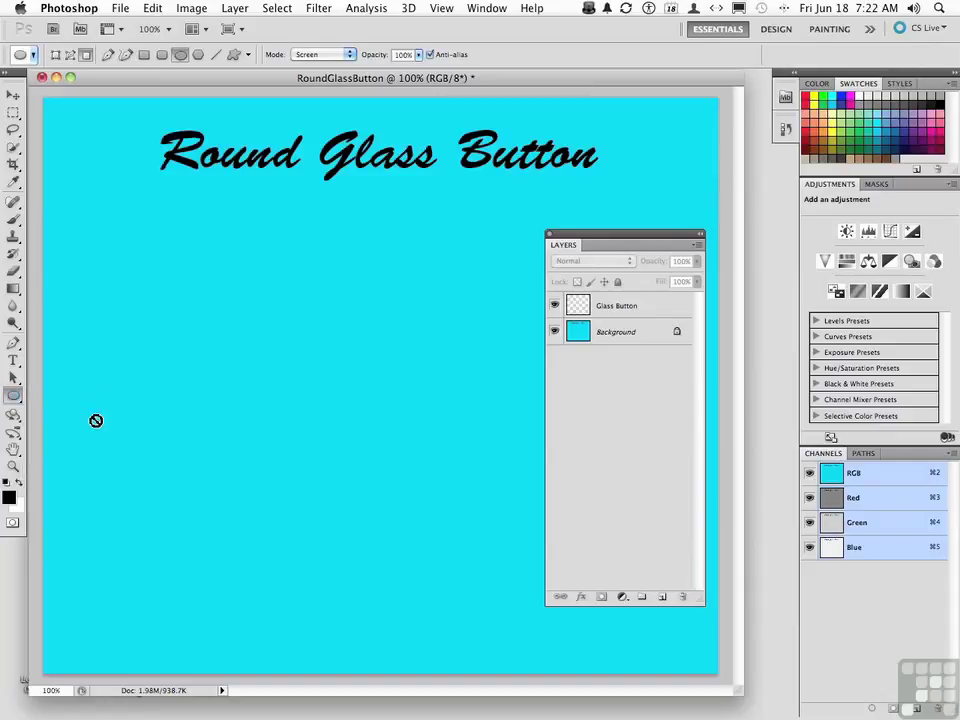
{"action": "left_click", "coordinate": [639, 312]}
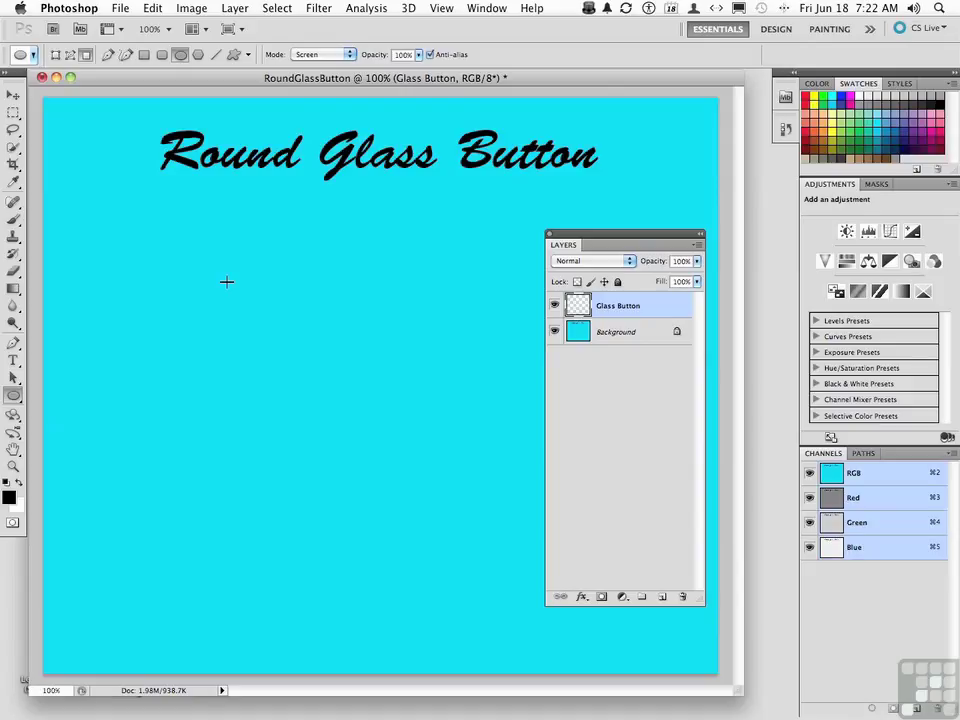
{"action": "left_click_drag", "start_coordinate": [226, 282], "coordinate": [351, 401]}
{"action": "left_click_drag", "start_coordinate": [351, 400], "coordinate": [351, 400]}
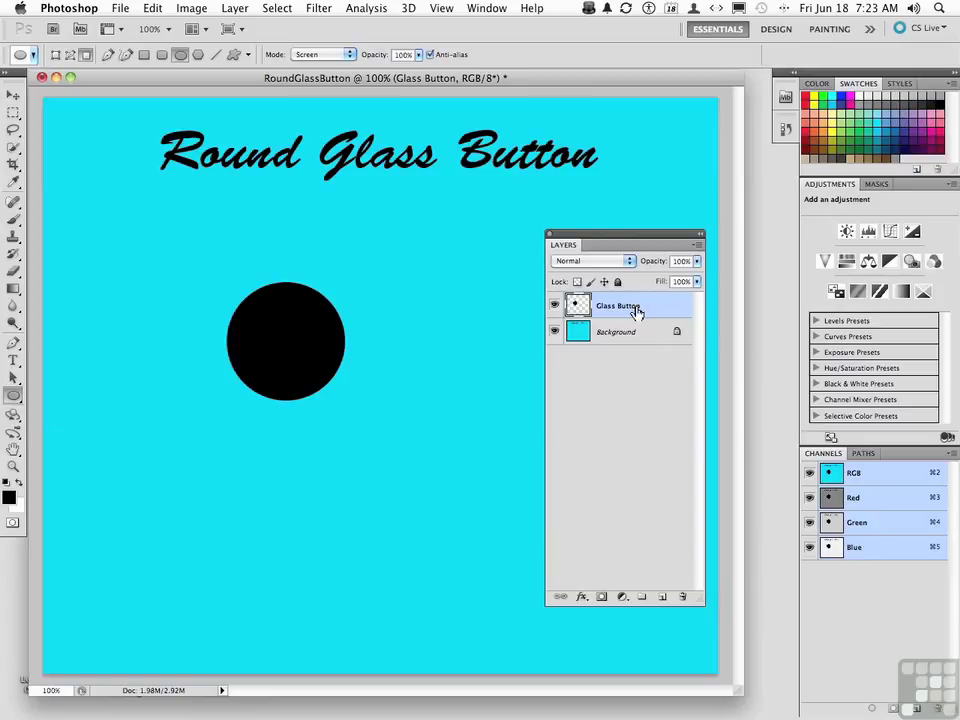
Check the circle against a hidden background, then move it toward the canvas centre
{"action": "left_click", "coordinate": [554, 332]}
{"action": "left_click", "coordinate": [554, 332]}
{"action": "left_click", "coordinate": [12, 93]}
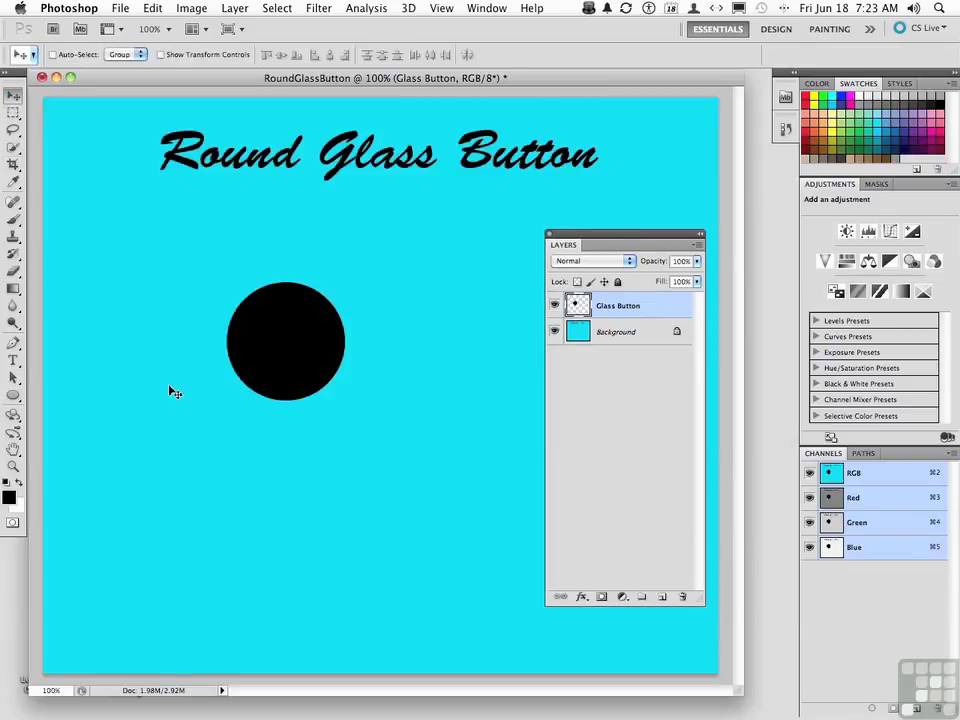
{"action": "left_click_drag", "start_coordinate": [287, 347], "coordinate": [345, 355]}
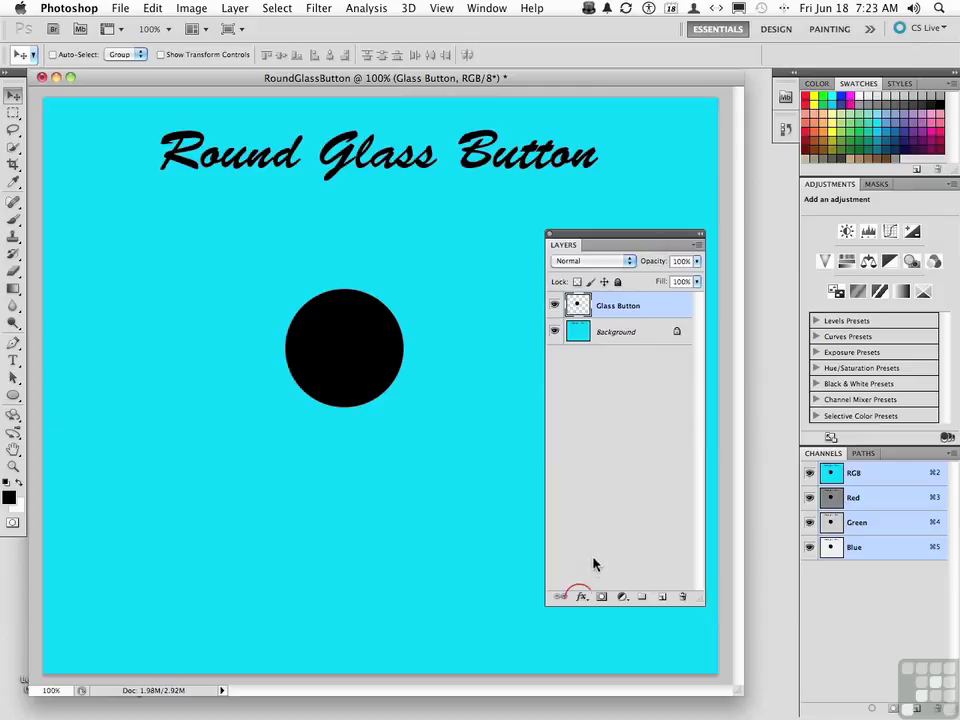
Add a Drop Shadow and enter the shadow colour R 70, G 20, B 80 (#461450)
{"action": "left_click", "coordinate": [581, 597]}
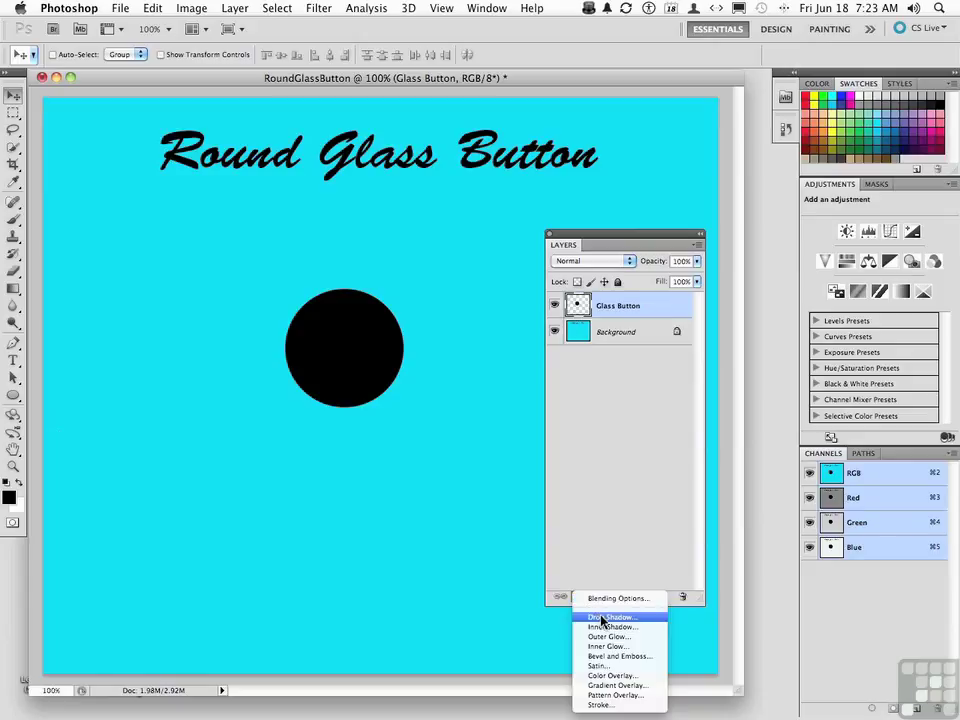
{"action": "left_click", "coordinate": [597, 617]}
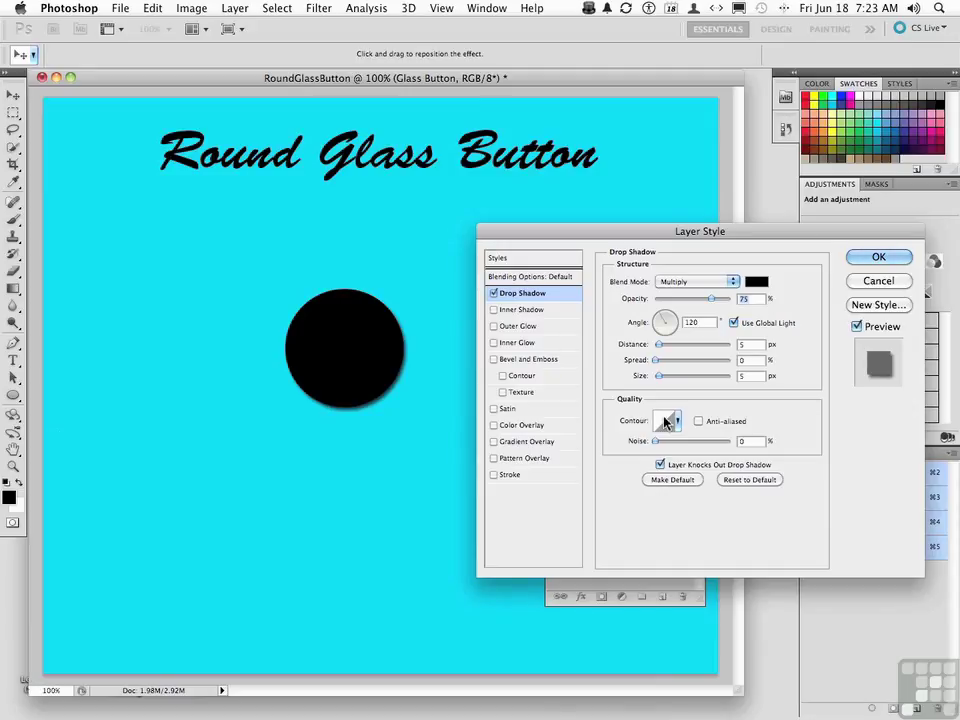
{"action": "left_click", "coordinate": [756, 284]}
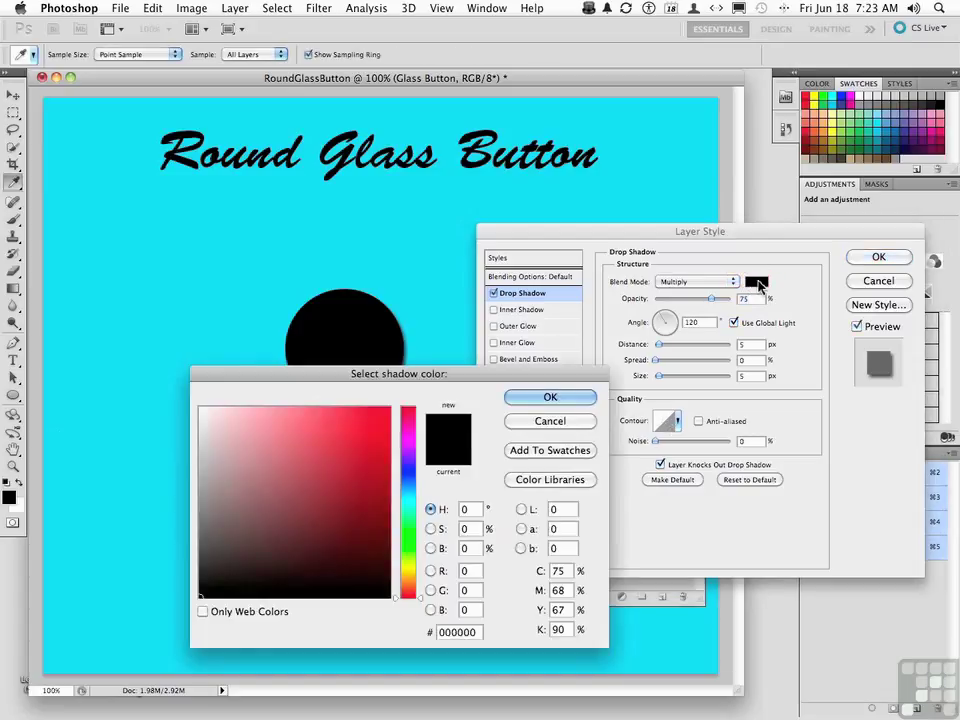
{"action": "double_click", "coordinate": [470, 571]}
{"action": "type", "text": "70"}
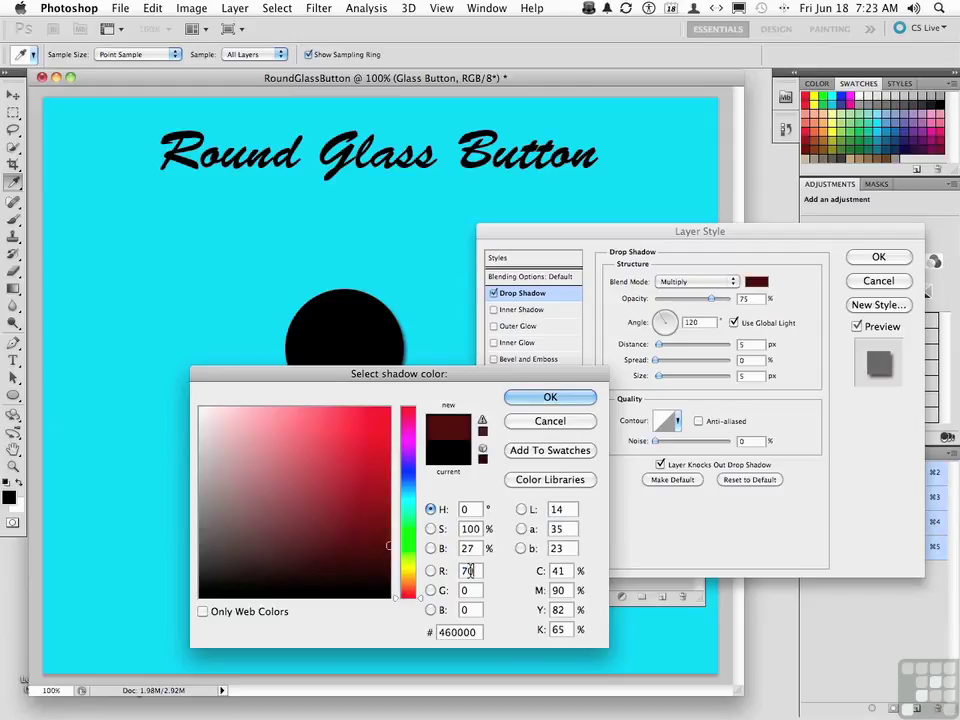
{"action": "key", "text": "Tab"}
{"action": "type", "text": "20"}
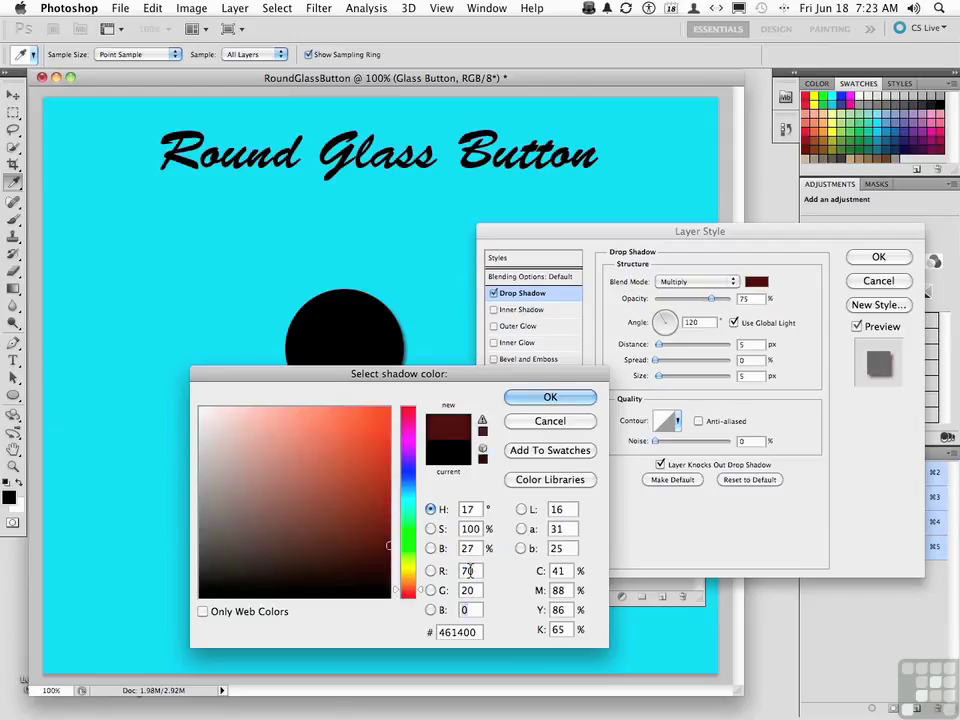
{"action": "key", "text": "Tab"}
{"action": "type", "text": "80"}
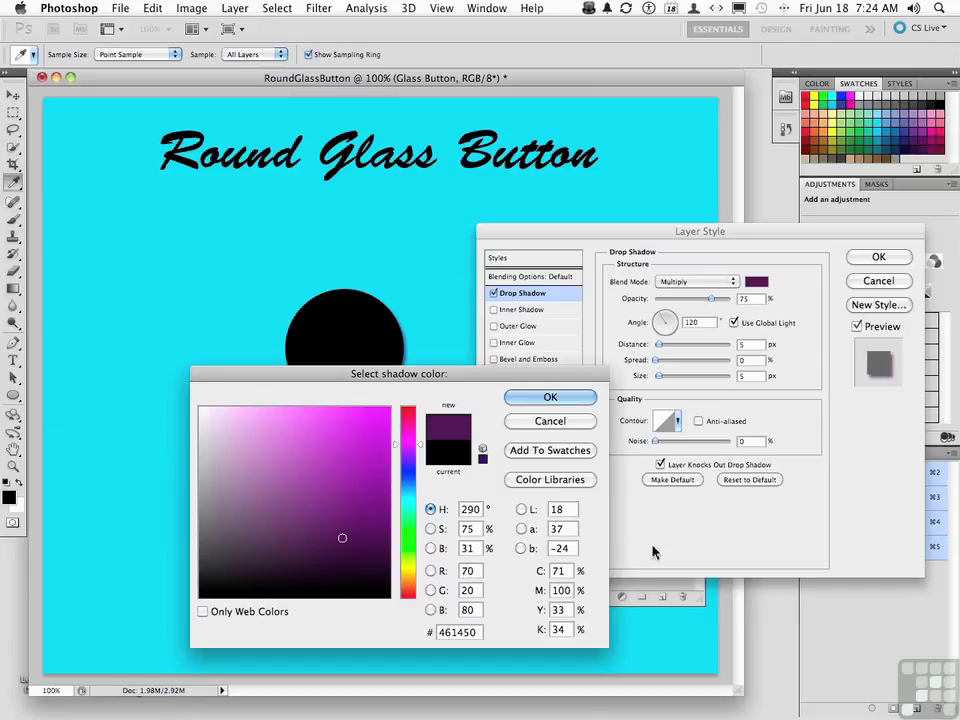
Confirm the purple colour and set shadow opacity 70%, distance 15 px, spread 25%, size 25 px
{"action": "left_click", "coordinate": [562, 400]}
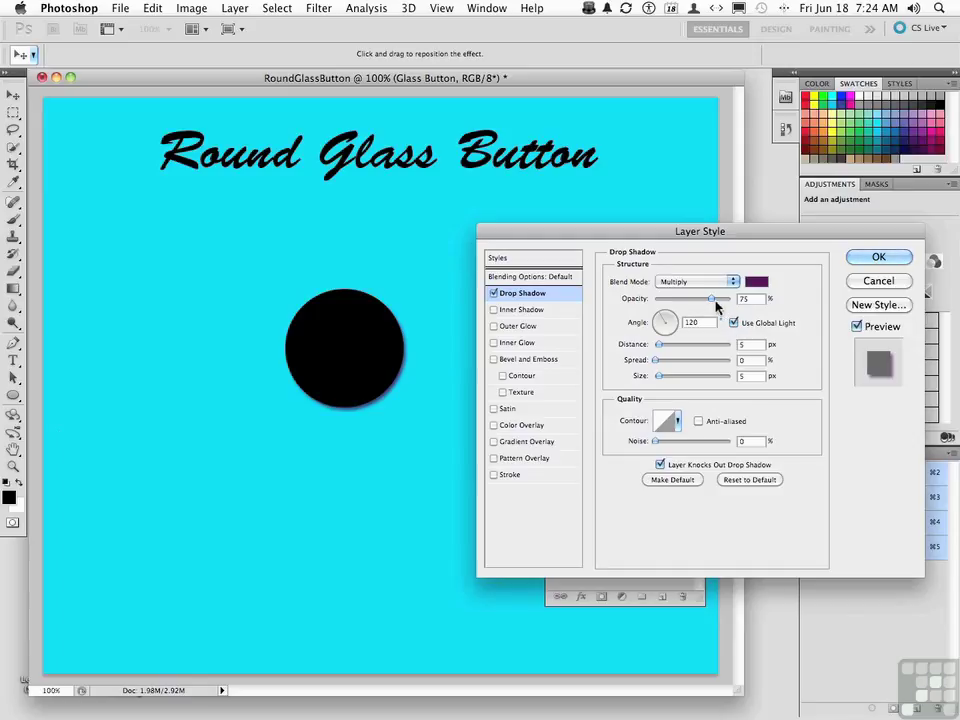
{"action": "left_click_drag", "start_coordinate": [712, 305], "coordinate": [707, 305]}
{"action": "left_click", "coordinate": [744, 345]}
{"action": "type", "text": "15"}
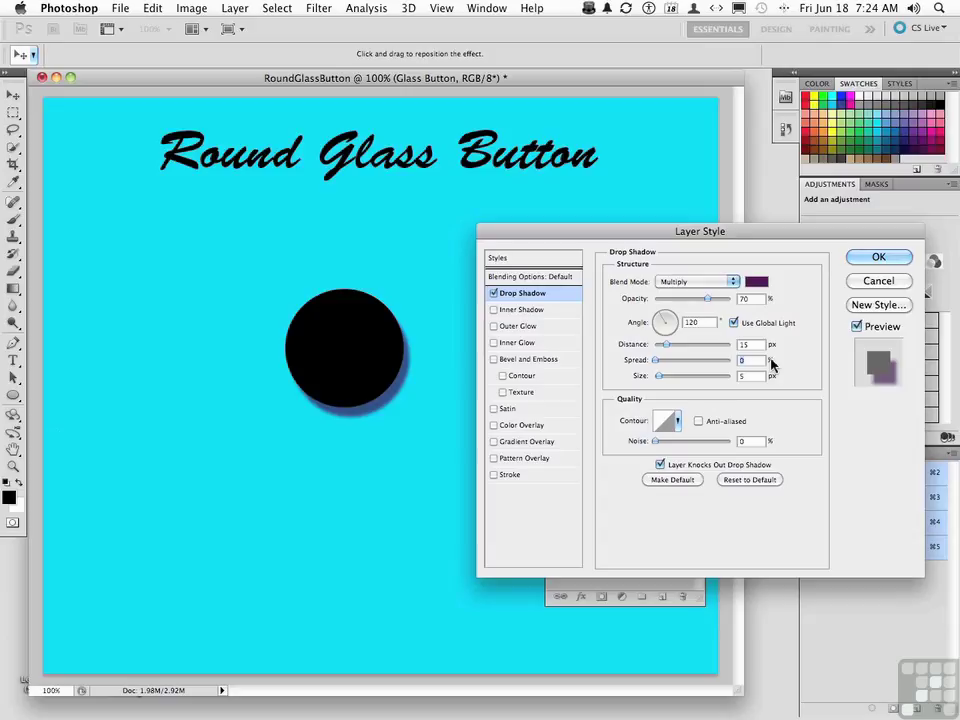
{"action": "key", "text": "Tab"}
{"action": "type", "text": "25"}
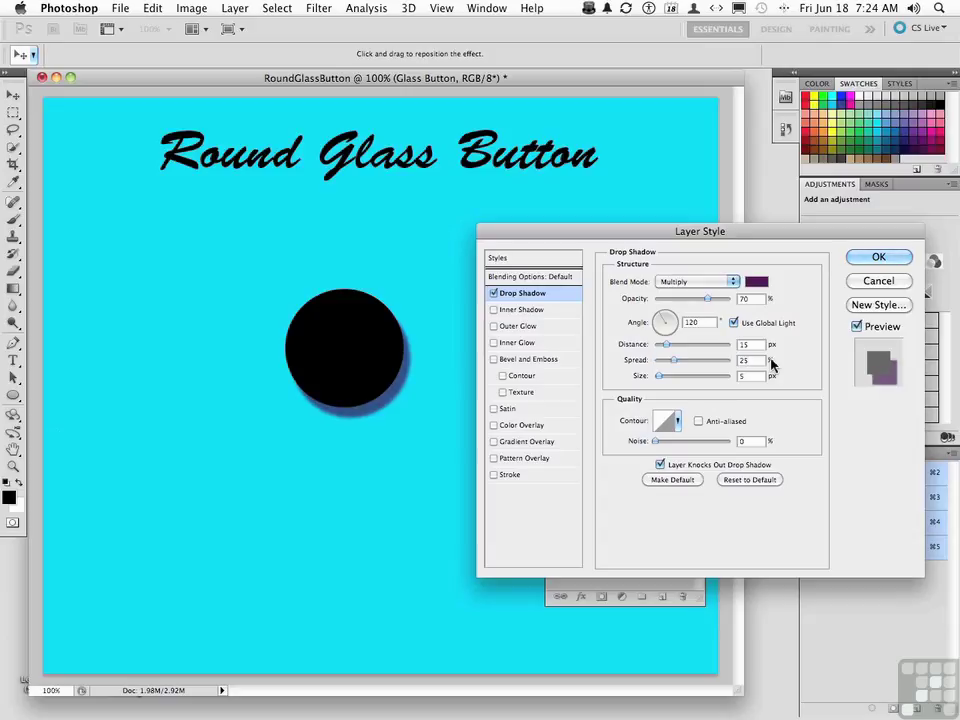
{"action": "key", "text": "Tab"}
{"action": "type", "text": "25"}
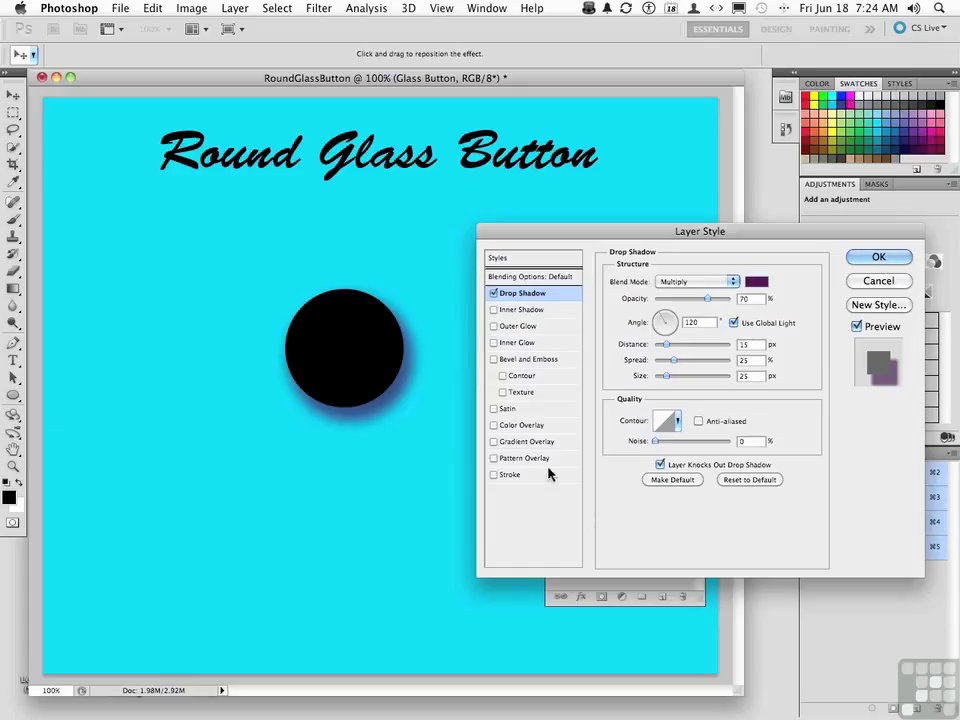
Add a Gradient Overlay using the Foreground to Background preset and select its right opacity stop
{"action": "left_click", "coordinate": [521, 442]}
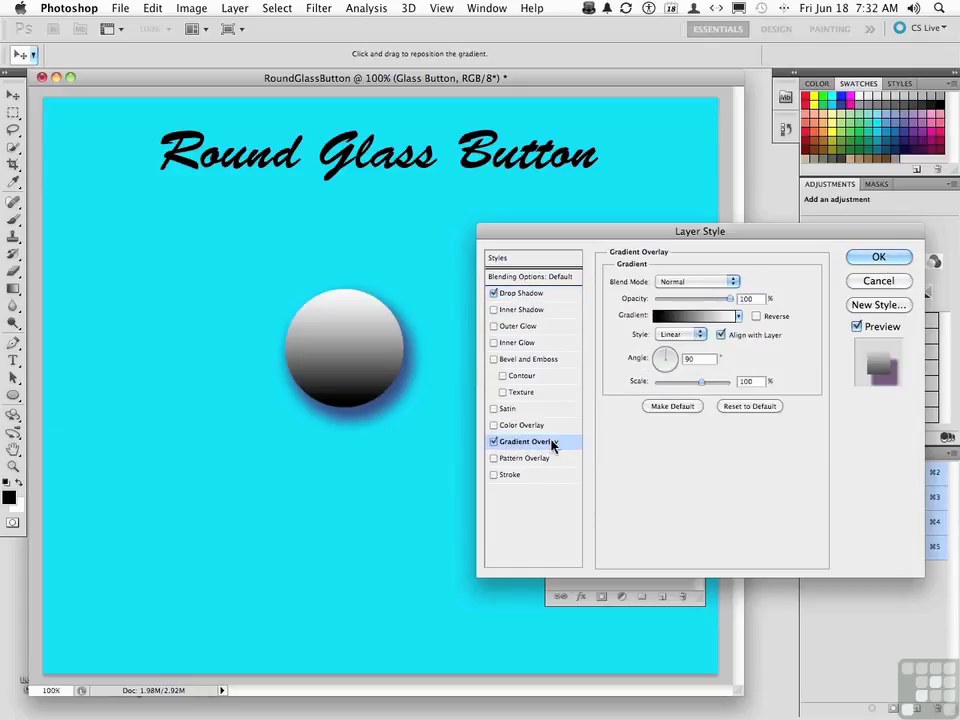
{"action": "left_click", "coordinate": [686, 318]}
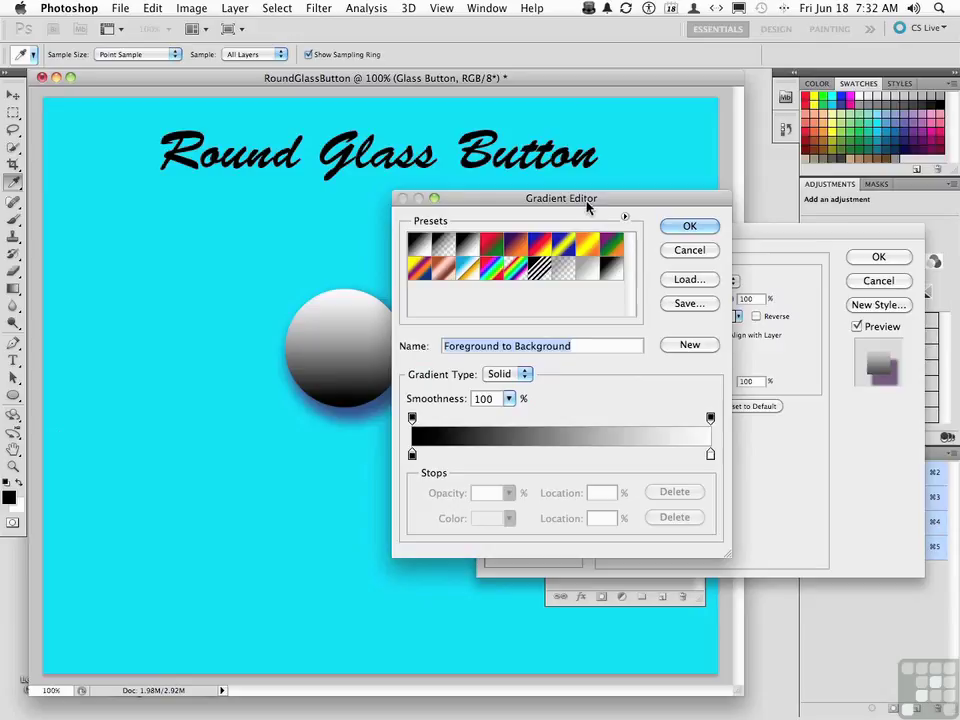
{"action": "left_click", "coordinate": [419, 248]}
{"action": "left_click", "coordinate": [413, 422]}
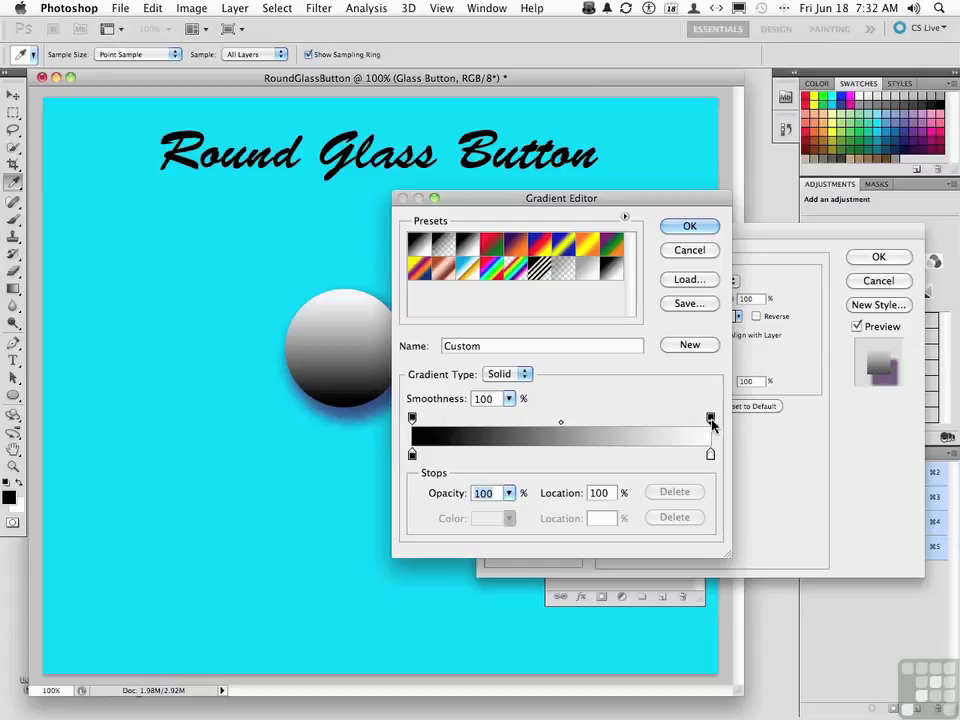
Make the gradient run from white on the left to 0% opacity on the right
{"action": "type", "text": "0"}
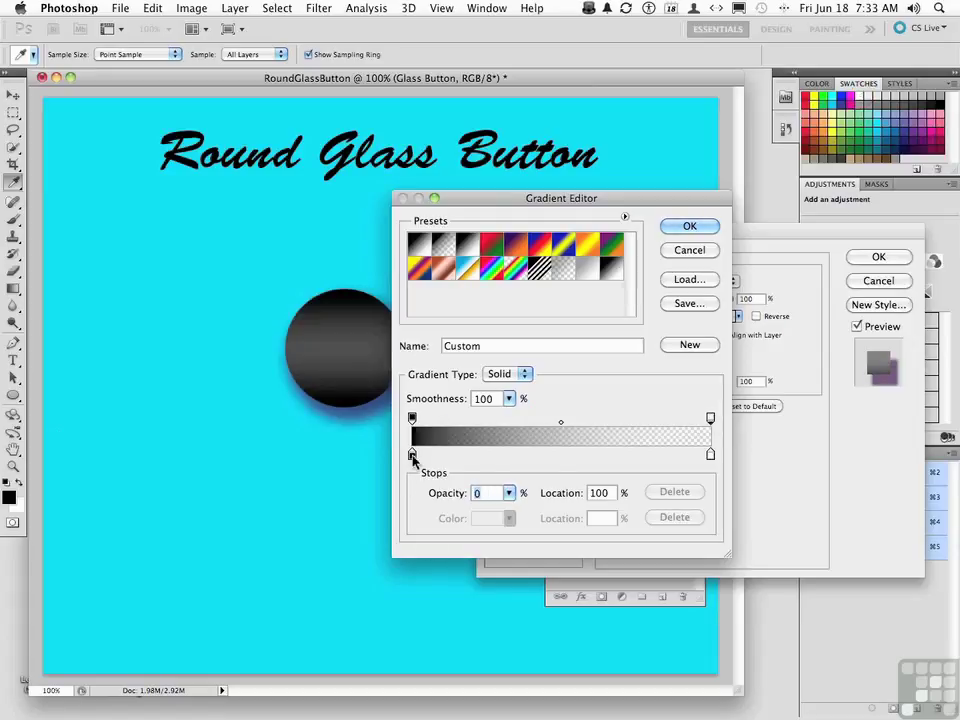
{"action": "left_click", "coordinate": [413, 455]}
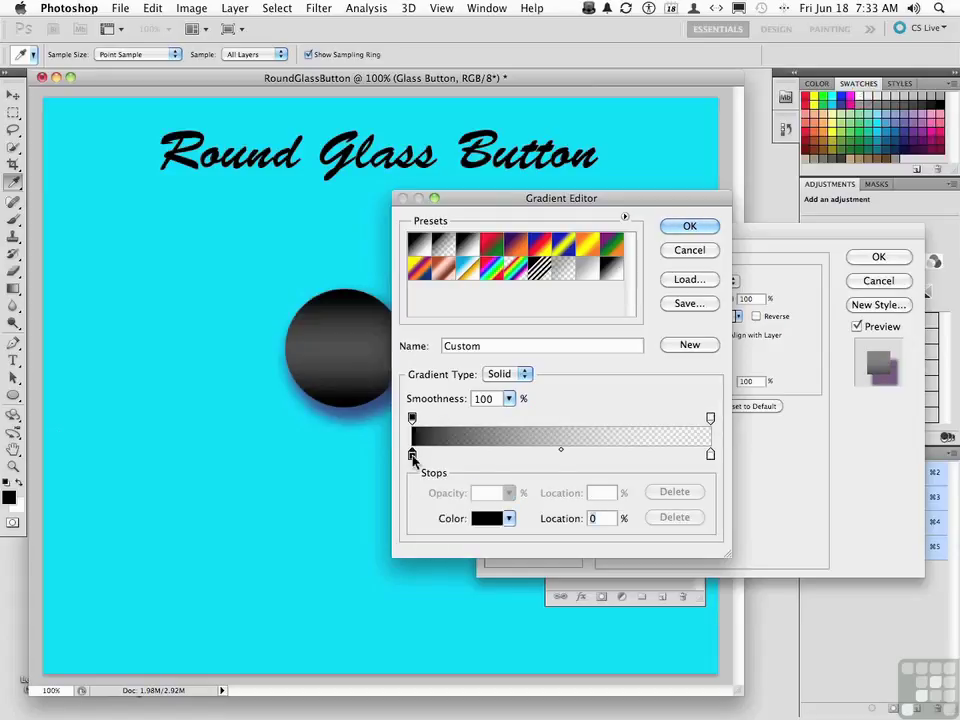
{"action": "left_click", "coordinate": [857, 96]}
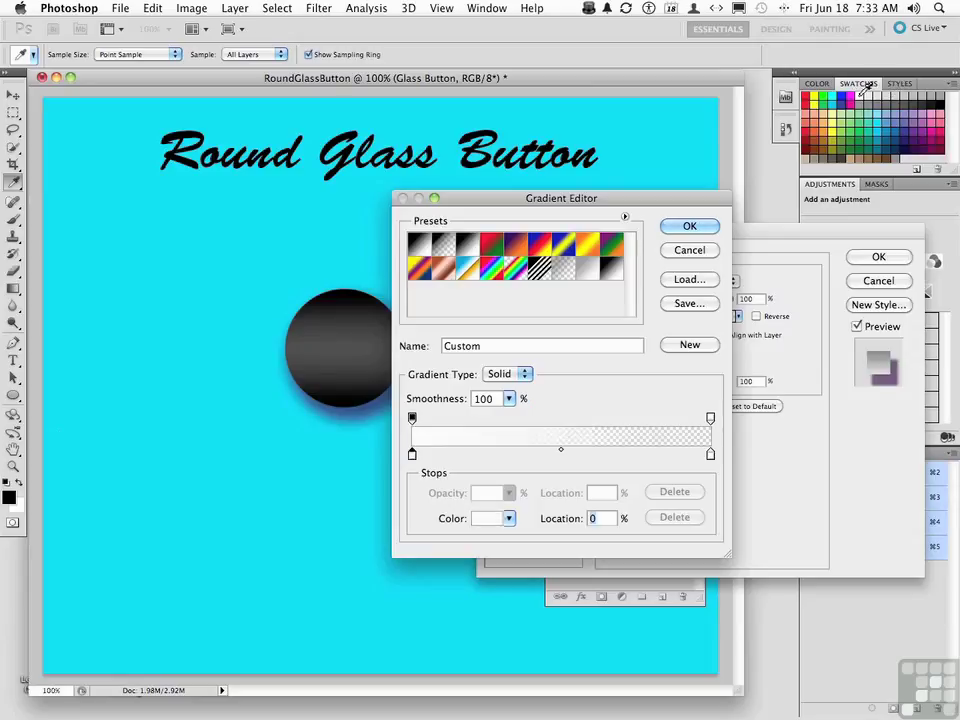
{"action": "left_click", "coordinate": [711, 454]}
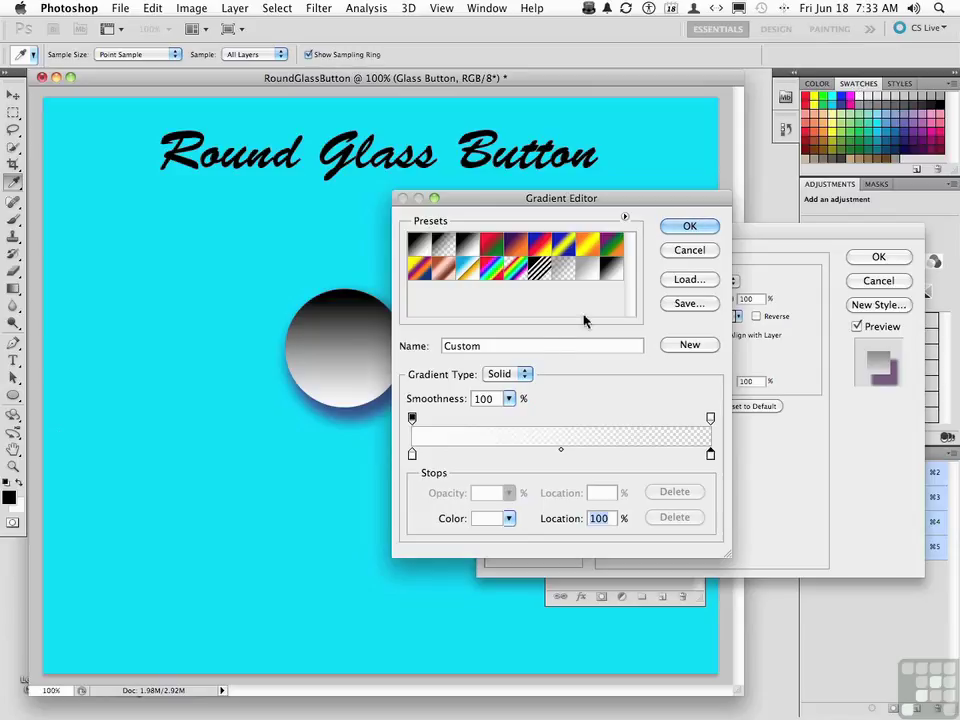
Name the gradient 'White to Transparent' and save it as a new preset
{"action": "double_click", "coordinate": [504, 346]}
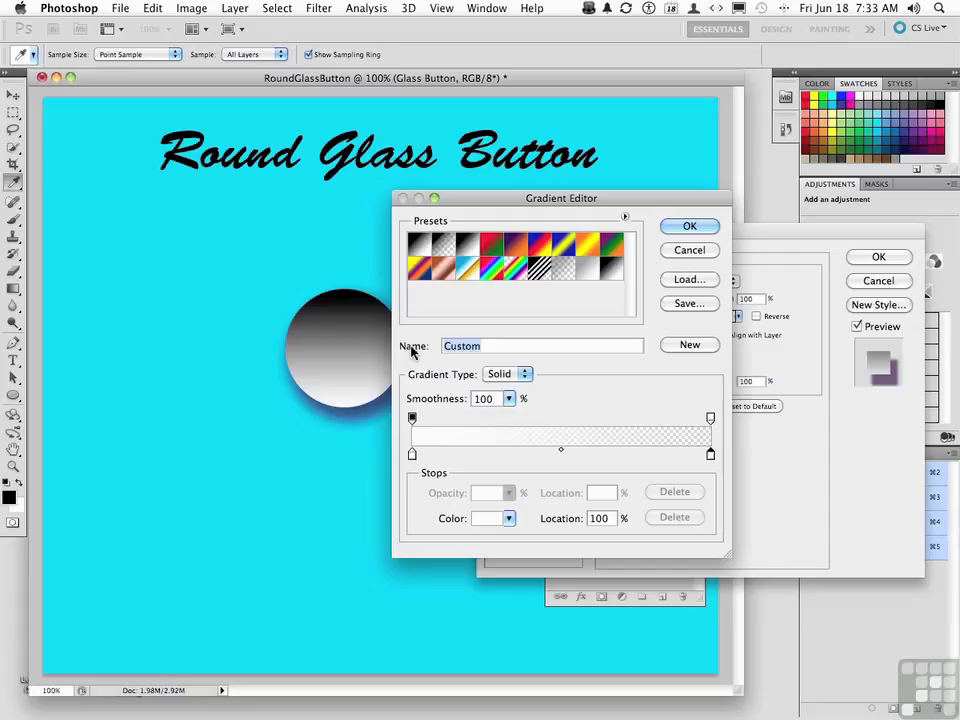
{"action": "type", "text": "White to Transparent"}
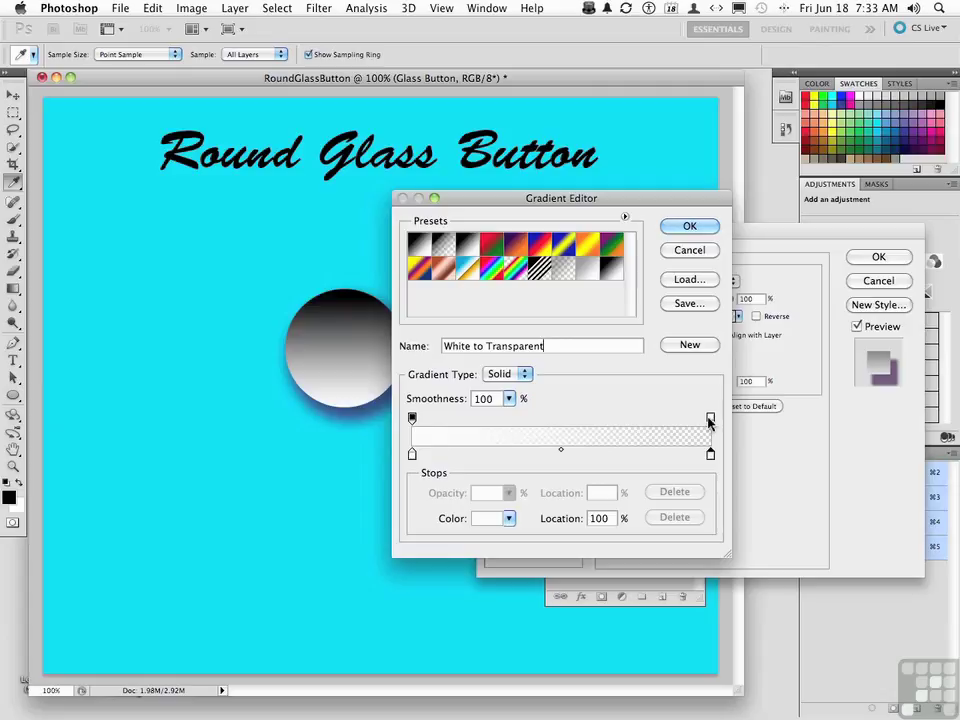
{"action": "left_click", "coordinate": [689, 345]}
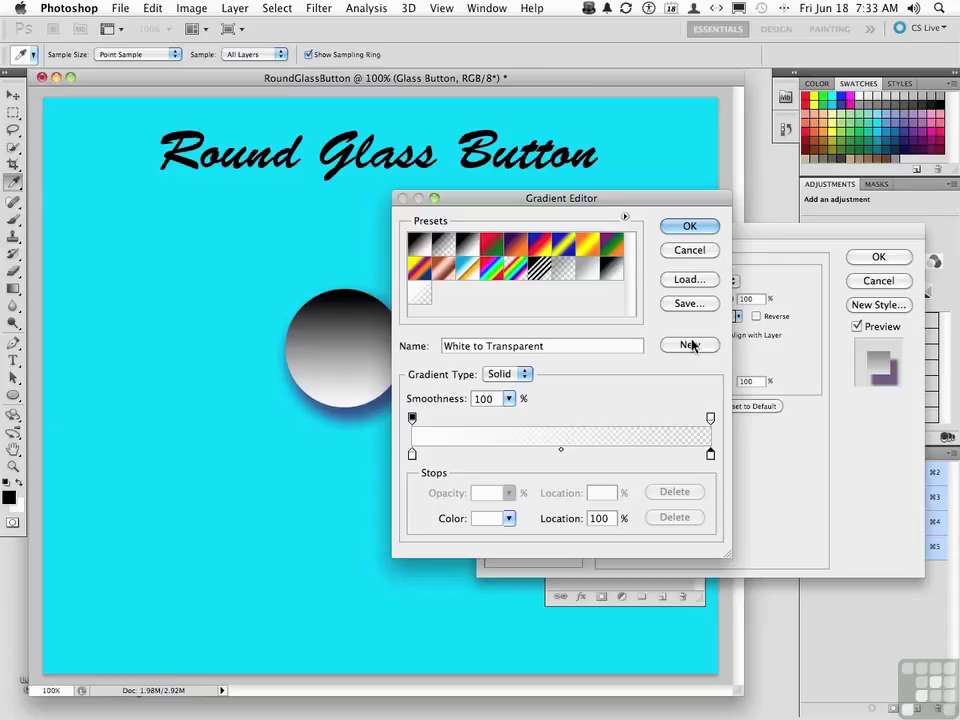
Set the Gradient Overlay to Radial, reversed, at 50% opacity, and apply the layer style
{"action": "left_click", "coordinate": [689, 227]}
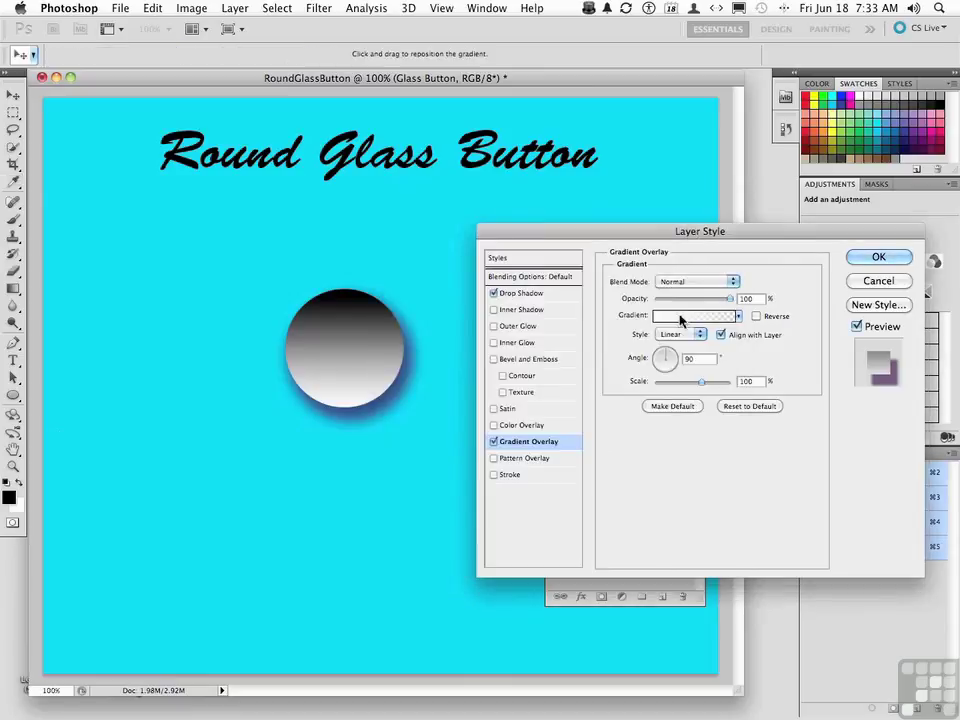
{"action": "left_click", "coordinate": [738, 316]}
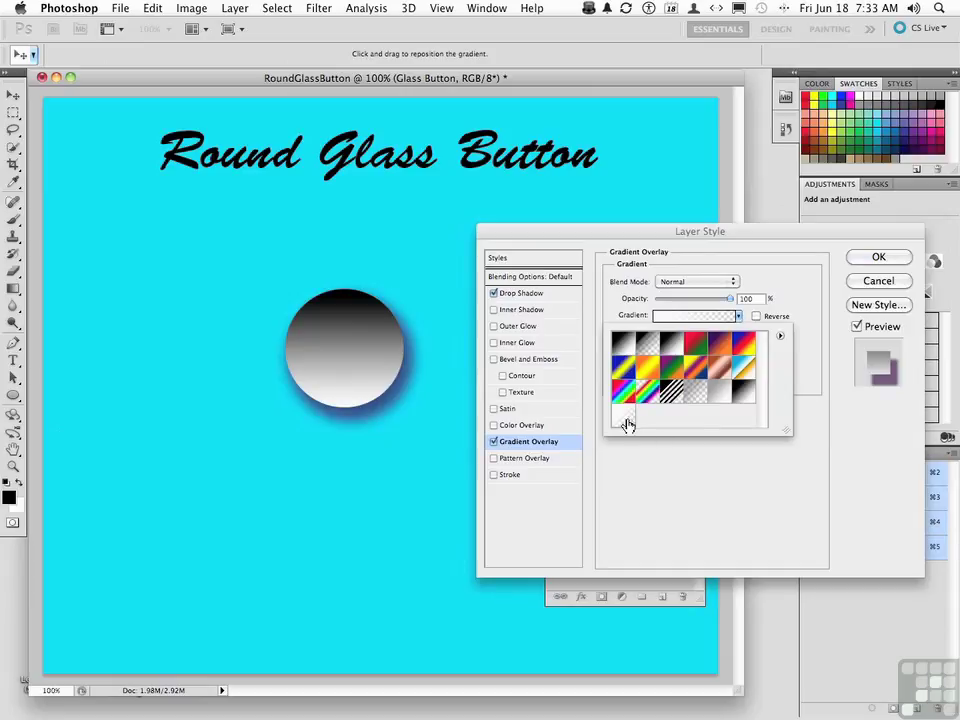
{"action": "left_click", "coordinate": [798, 287]}
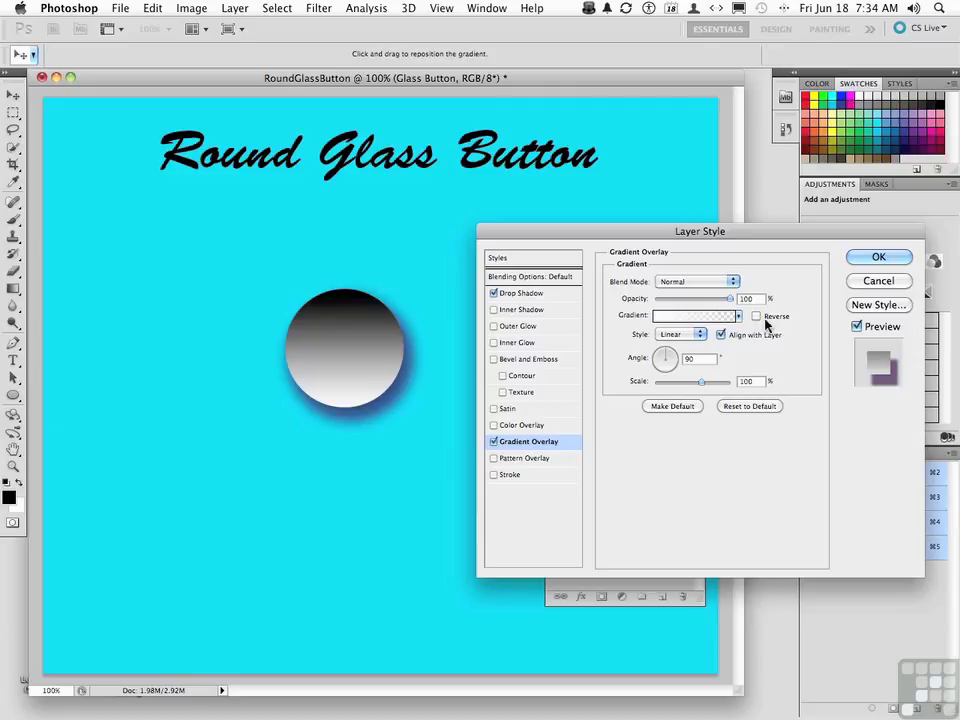
{"action": "left_click", "coordinate": [685, 336]}
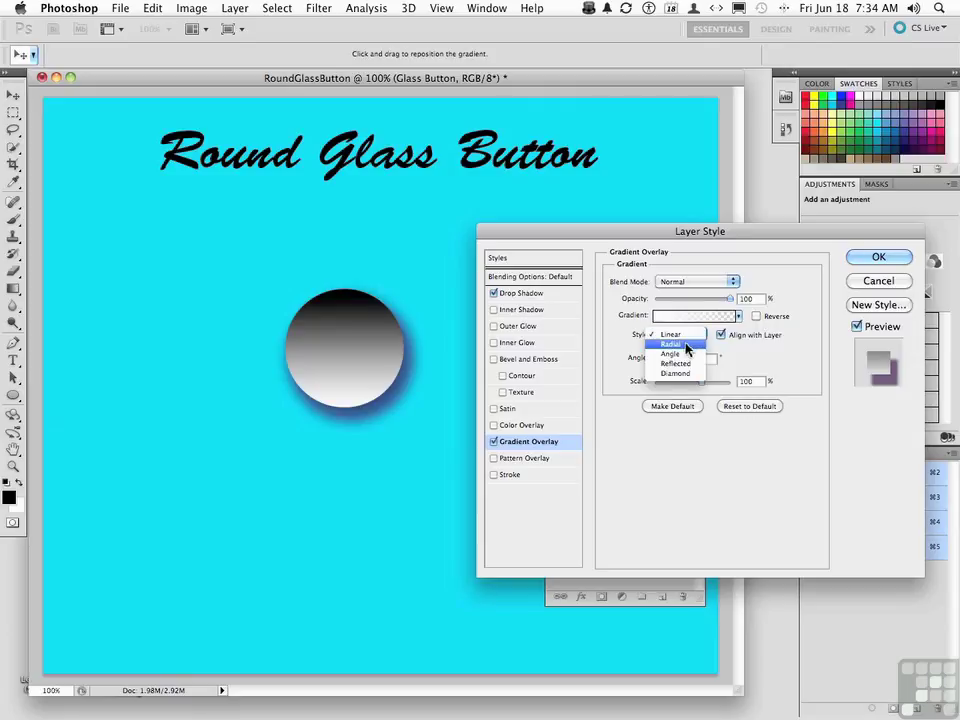
{"action": "left_click", "coordinate": [687, 345]}
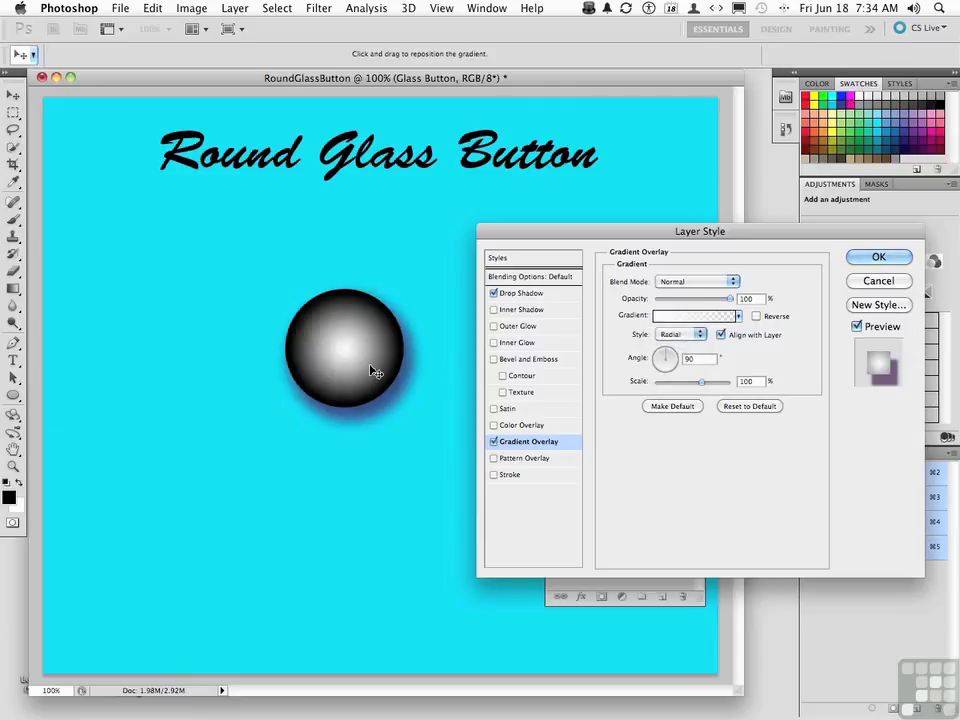
{"action": "left_click", "coordinate": [756, 317]}
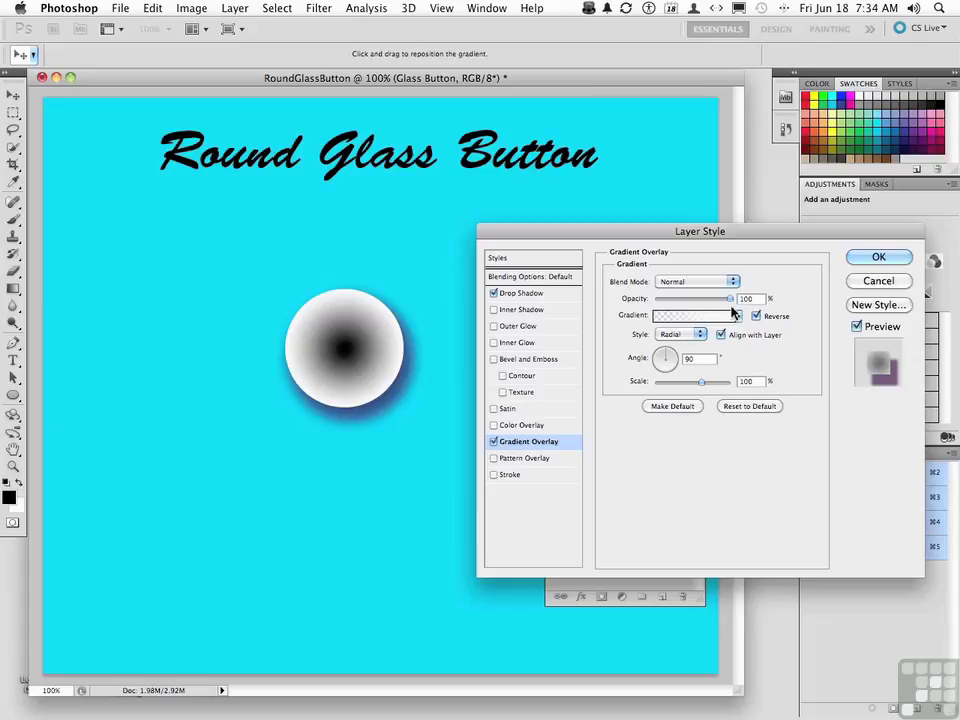
{"action": "left_click_drag", "start_coordinate": [731, 300], "coordinate": [692, 304]}
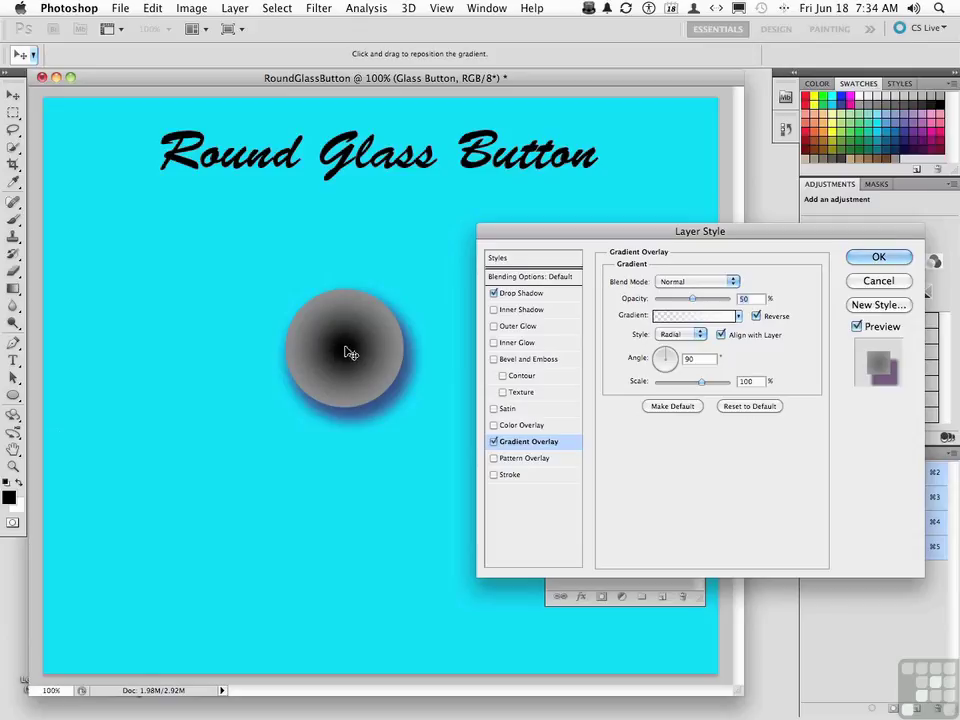
{"action": "left_click", "coordinate": [893, 260]}
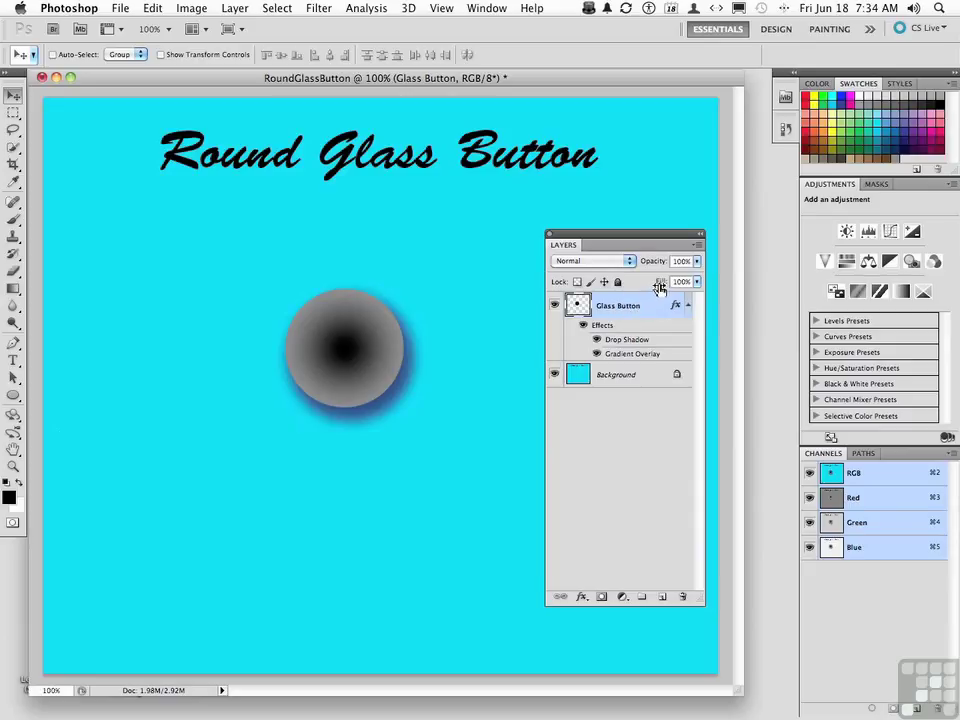
Drop the Glass Button layer's Fill to 0% and toggle the Background to check the transparency
{"action": "left_click", "coordinate": [696, 281]}
{"action": "left_click", "coordinate": [660, 282]}
{"action": "left_click_drag", "start_coordinate": [660, 282], "coordinate": [558, 284]}
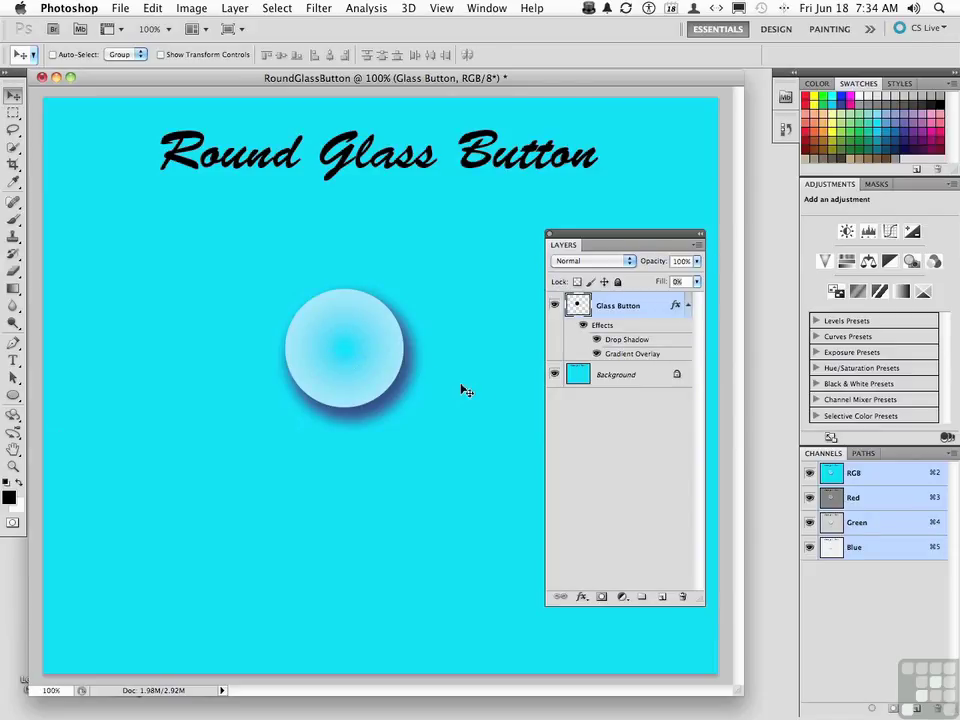
{"action": "left_click", "coordinate": [554, 375]}
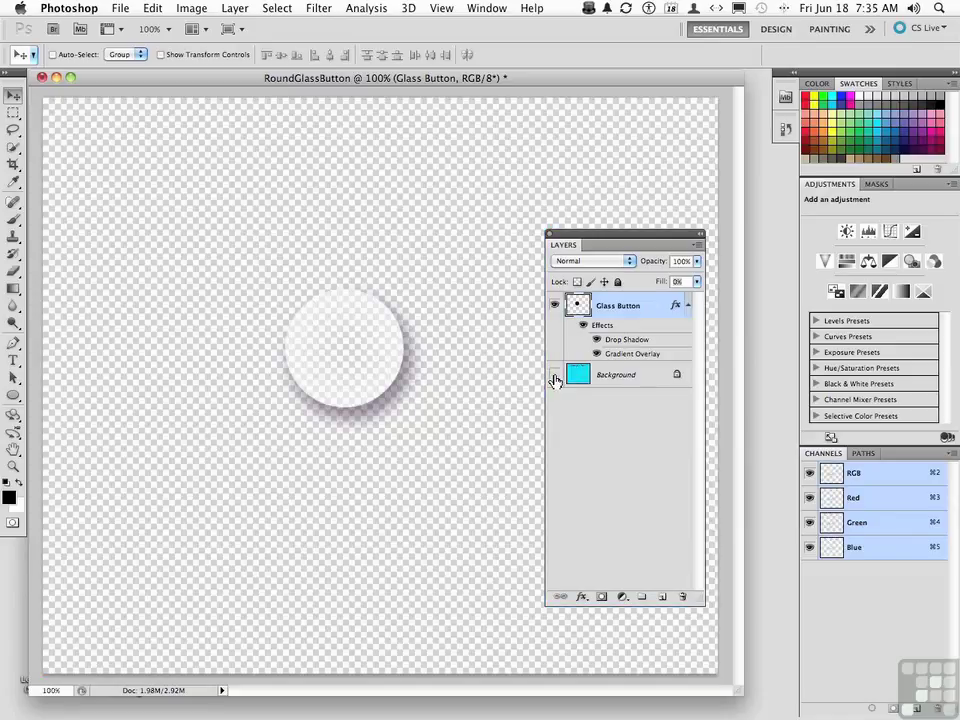
{"action": "left_click", "coordinate": [554, 375]}
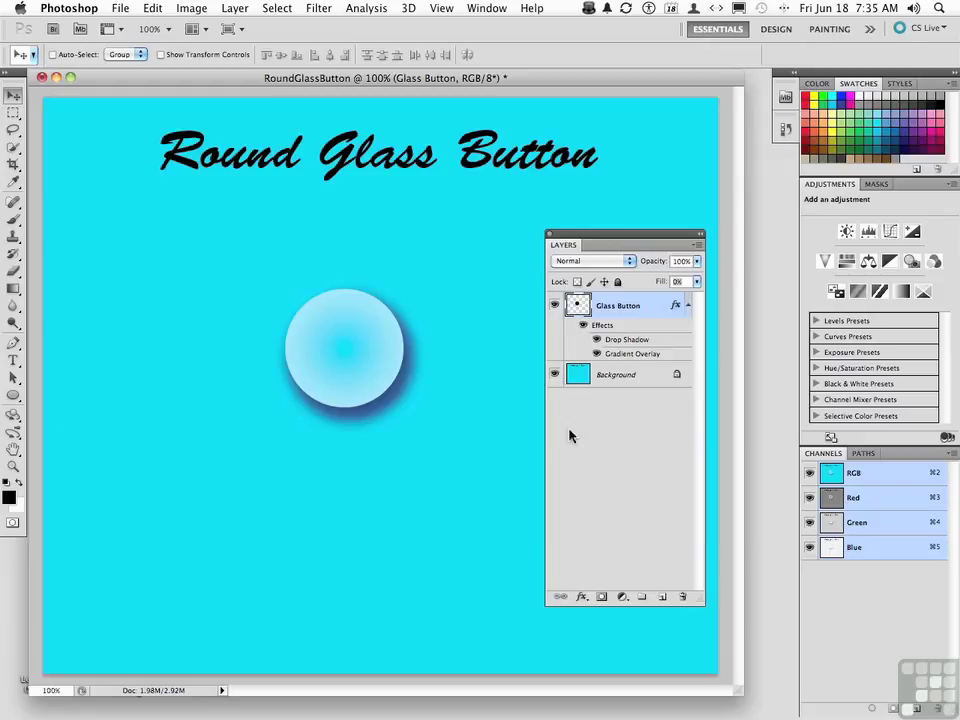
Add an Inner Glow with the colour R 70, G 20, B 80 (#461450)
{"action": "left_click", "coordinate": [582, 601]}
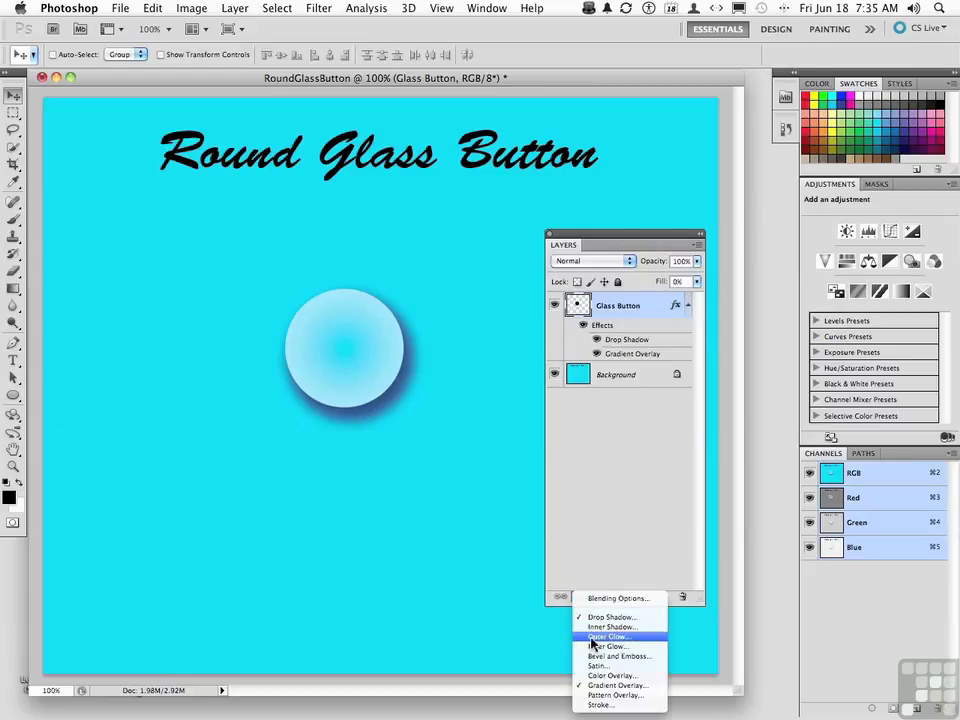
{"action": "left_click", "coordinate": [596, 646]}
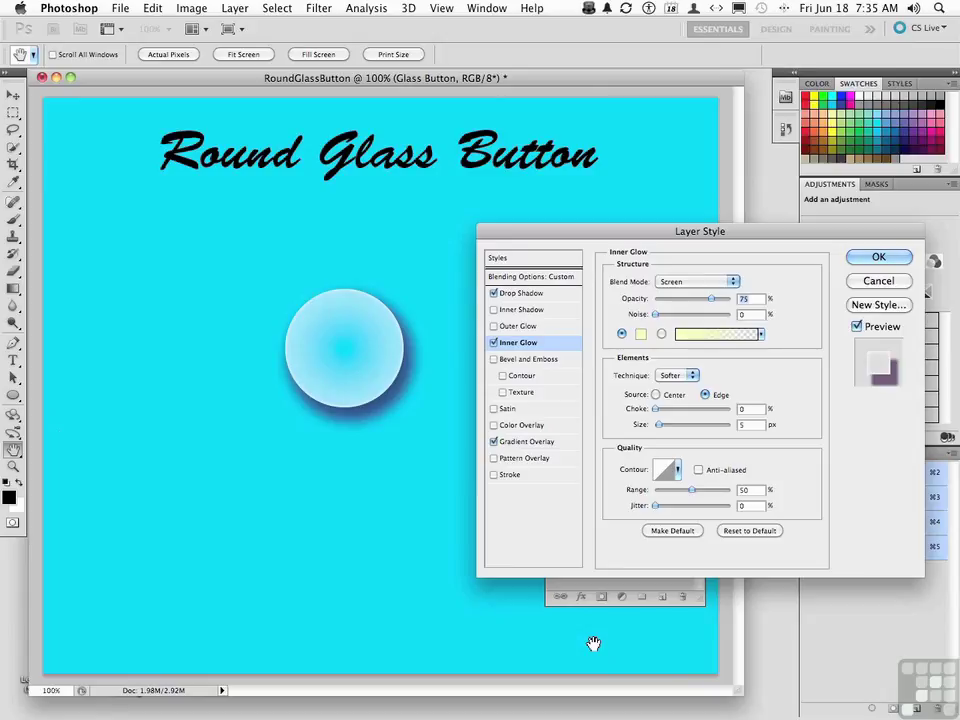
{"action": "left_click", "coordinate": [641, 334]}
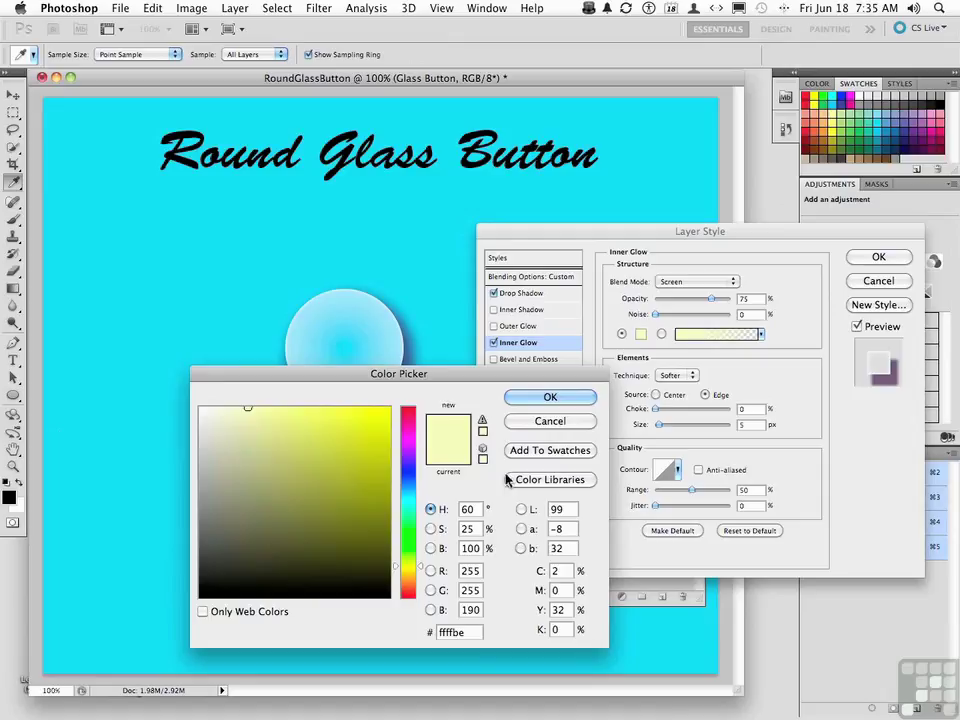
{"action": "double_click", "coordinate": [476, 570]}
{"action": "type", "text": "70"}
{"action": "key", "text": "Tab"}
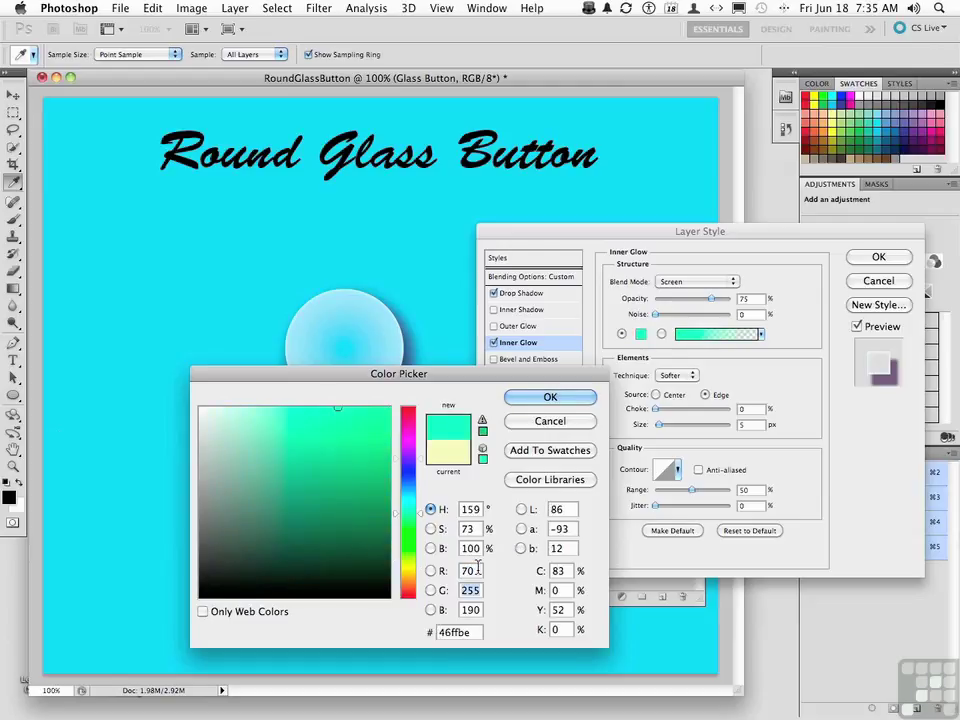
{"action": "type", "text": "20"}
{"action": "key", "text": "Tab"}
{"action": "type", "text": "80"}
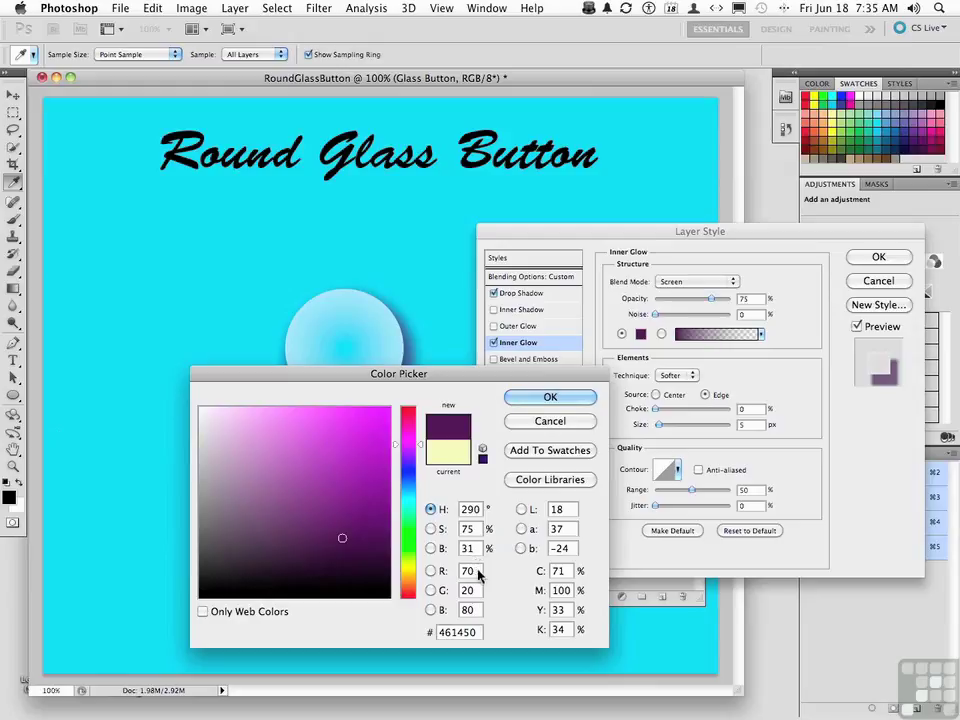
{"action": "left_click", "coordinate": [549, 398]}
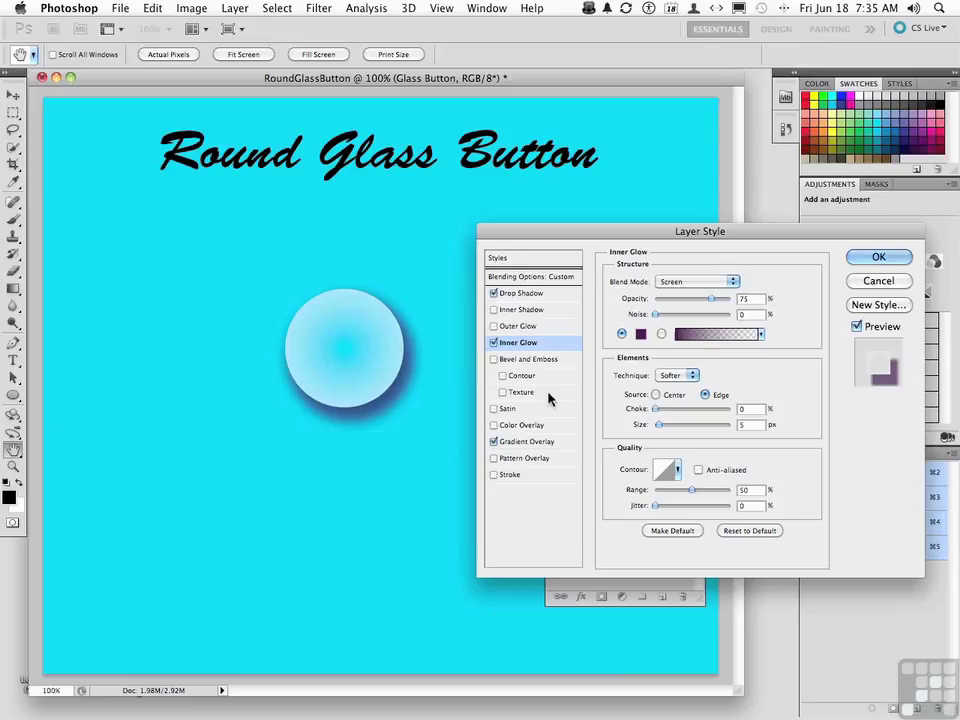
Set the inner glow to Multiply blend mode, 40 px size and about 8% opacity
{"action": "left_click", "coordinate": [719, 283]}
{"action": "left_click", "coordinate": [679, 229]}
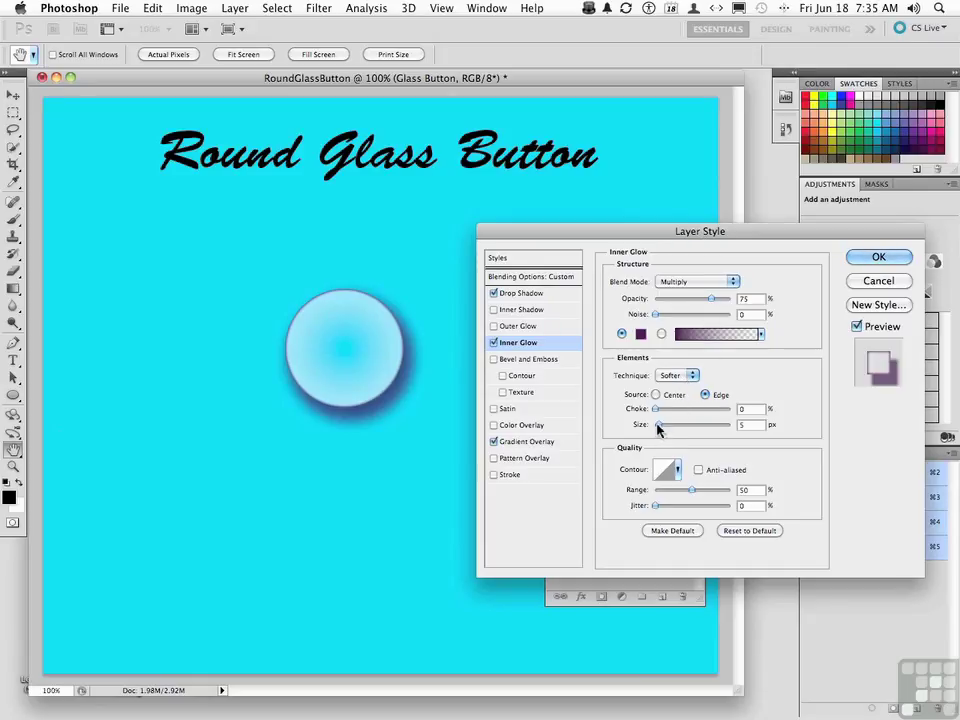
{"action": "left_click_drag", "start_coordinate": [657, 425], "coordinate": [671, 425]}
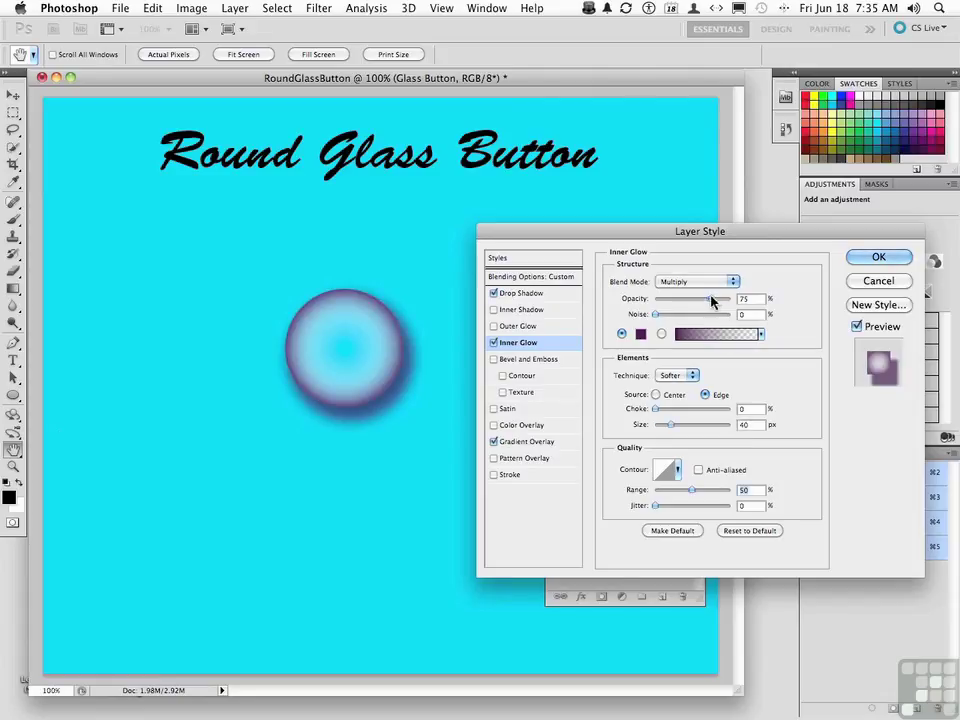
{"action": "left_click_drag", "start_coordinate": [712, 300], "coordinate": [661, 303]}
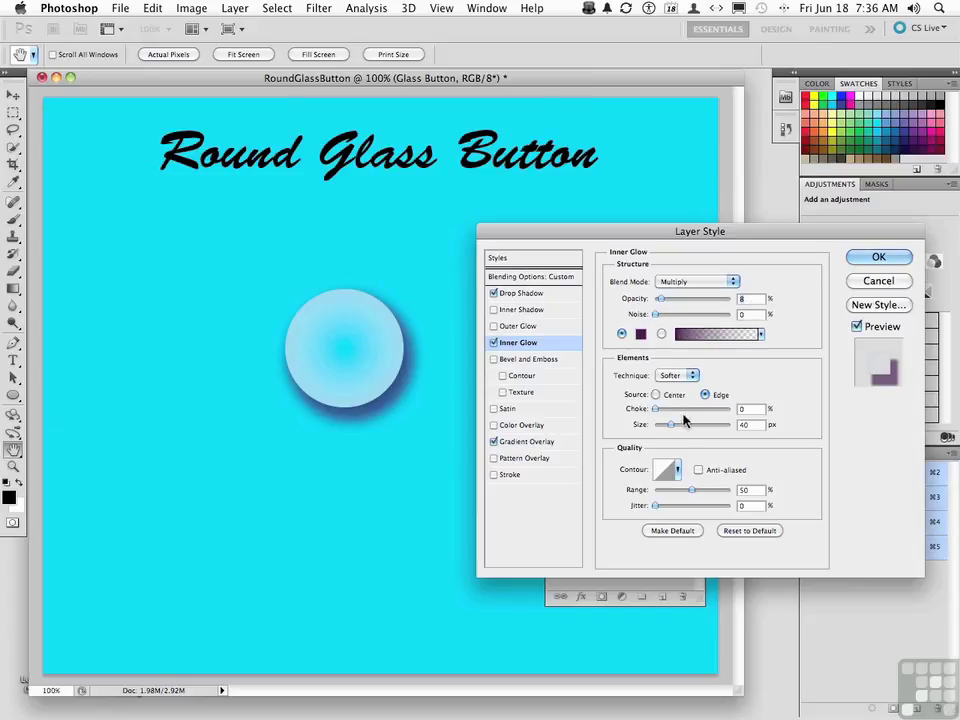
Add an Inner Shadow with a slightly lightened purple colour based on R 70, G 20, B 80
{"action": "left_click", "coordinate": [529, 311]}
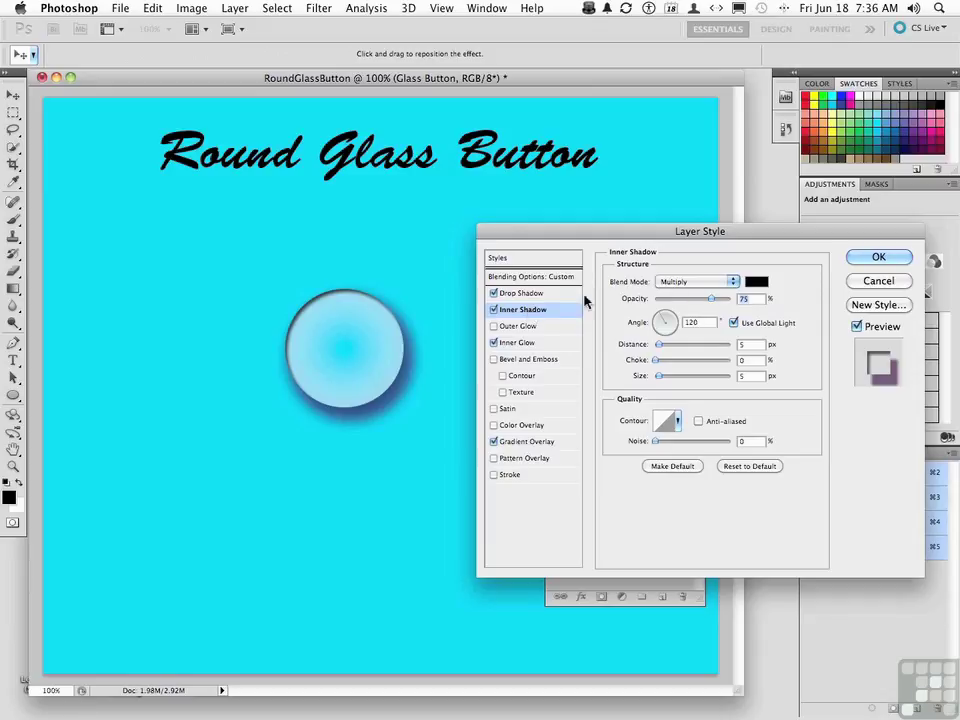
{"action": "left_click", "coordinate": [756, 283]}
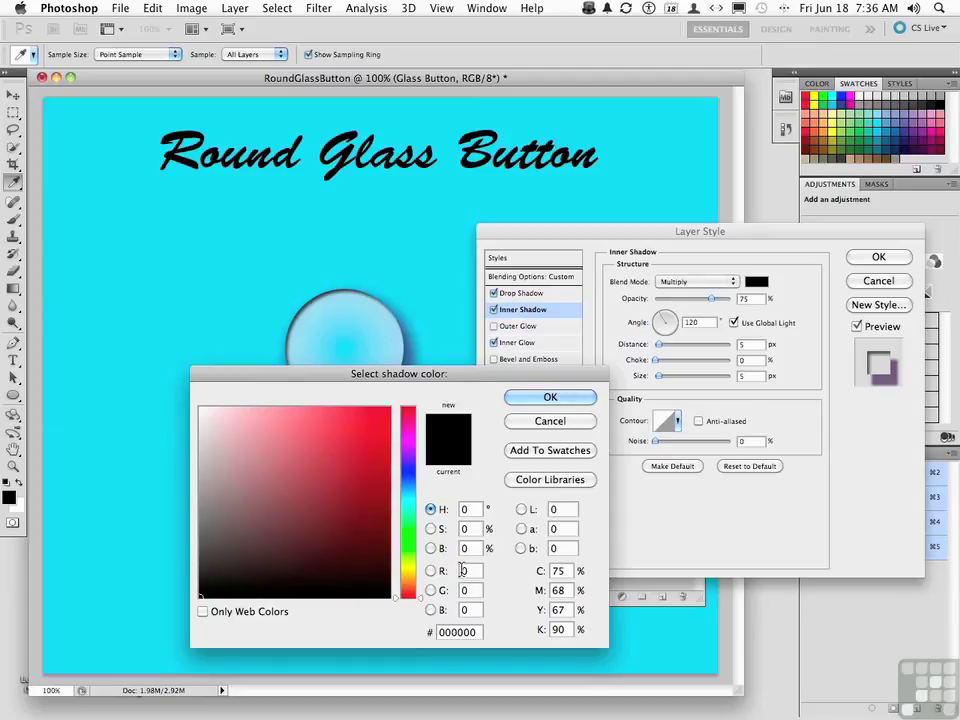
{"action": "type", "text": "70"}
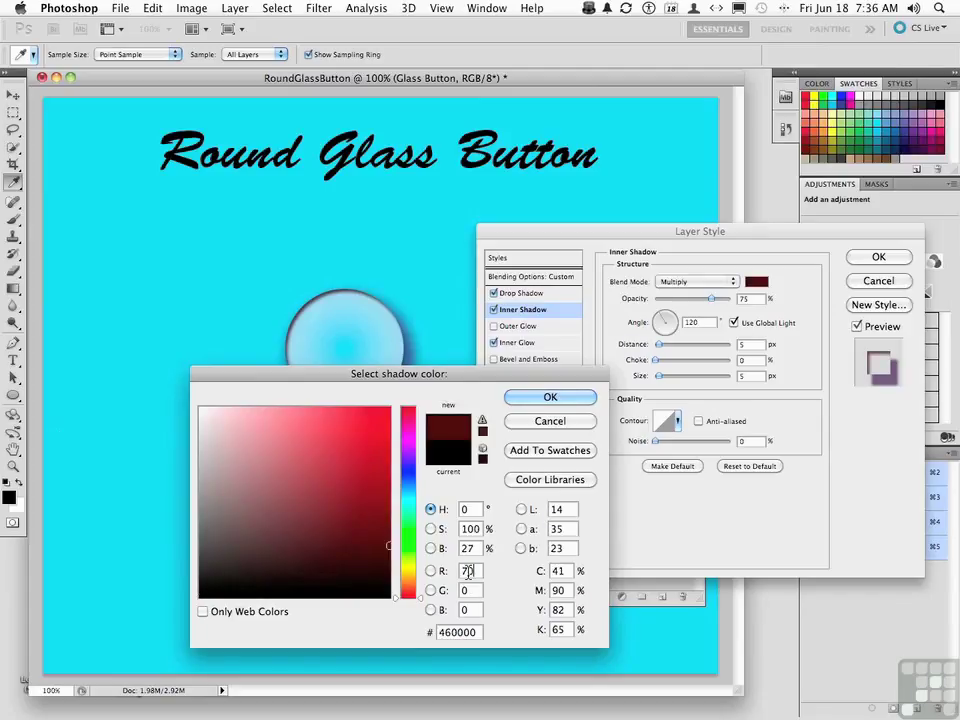
{"action": "key", "text": "Tab"}
{"action": "type", "text": "20"}
{"action": "key", "text": "Tab"}
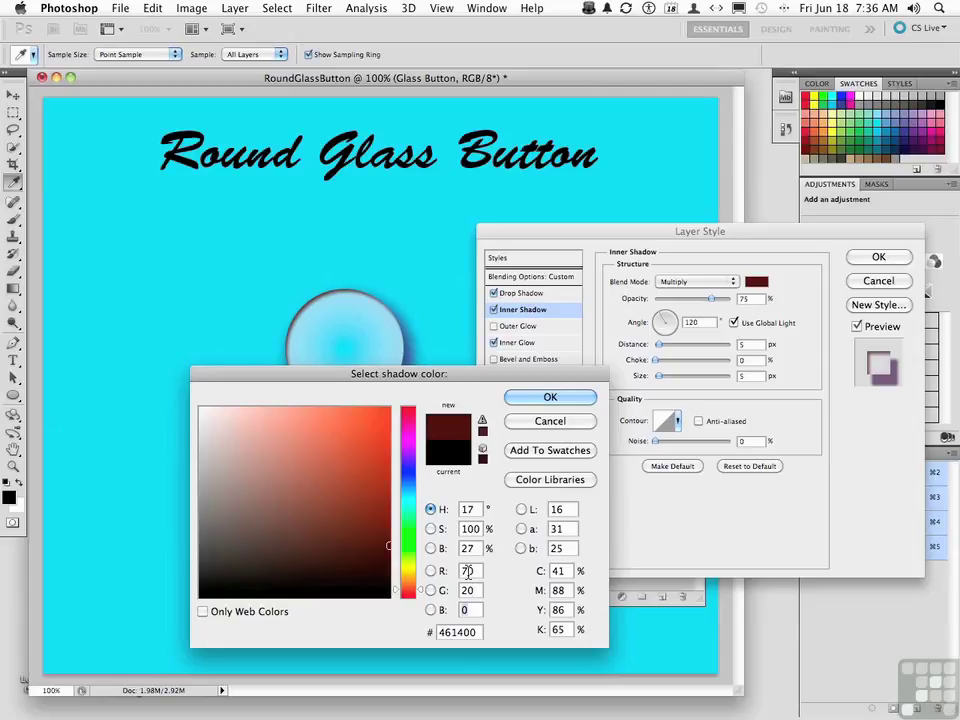
{"action": "type", "text": "80"}
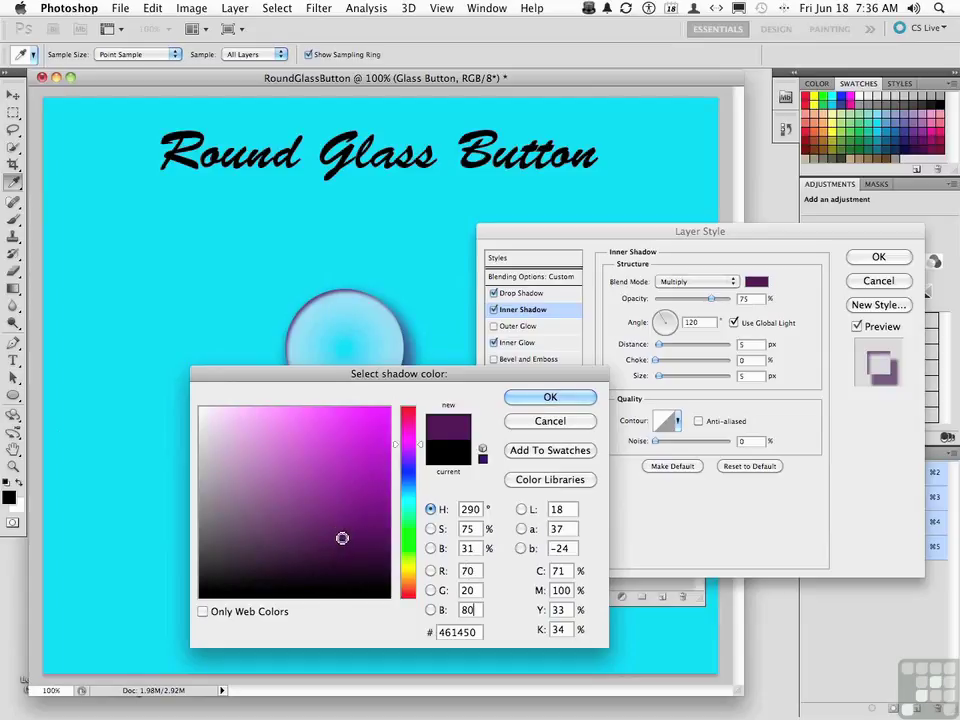
{"action": "left_click_drag", "start_coordinate": [342, 538], "coordinate": [350, 524]}
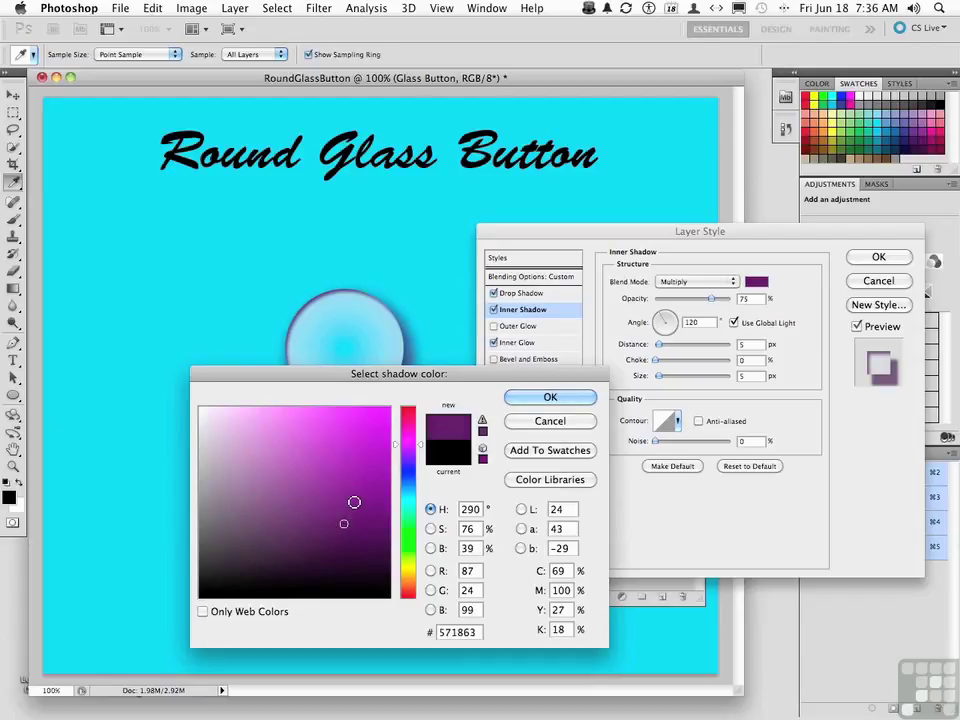
{"action": "left_click", "coordinate": [549, 397]}
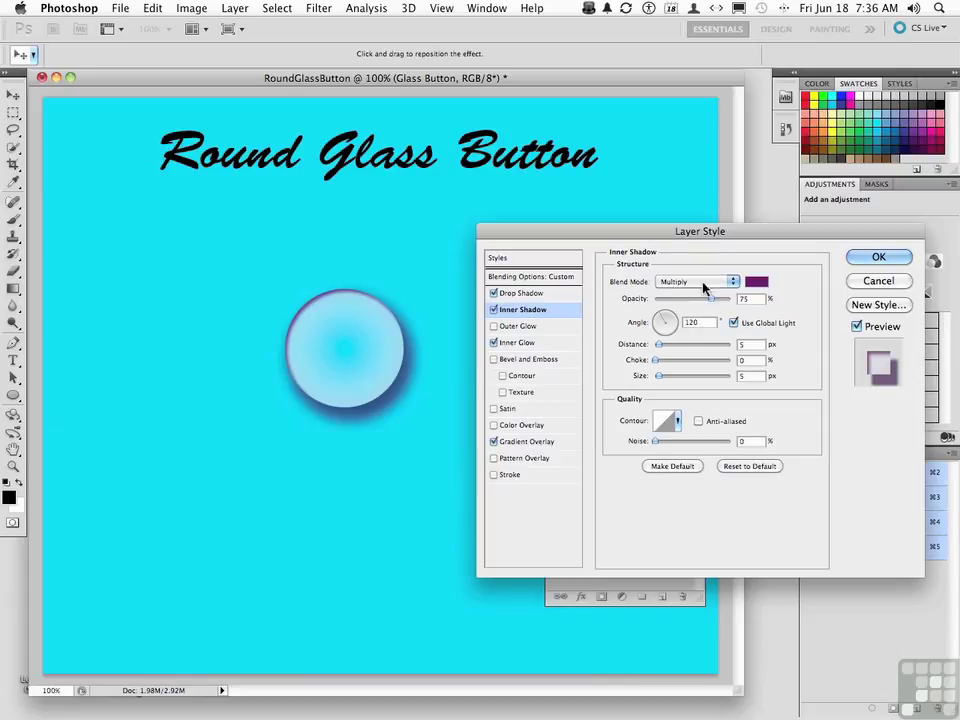
Set the inner shadow distance to 15, choke to 5 and size to 30, and confirm
{"action": "double_click", "coordinate": [745, 344]}
{"action": "type", "text": "15"}
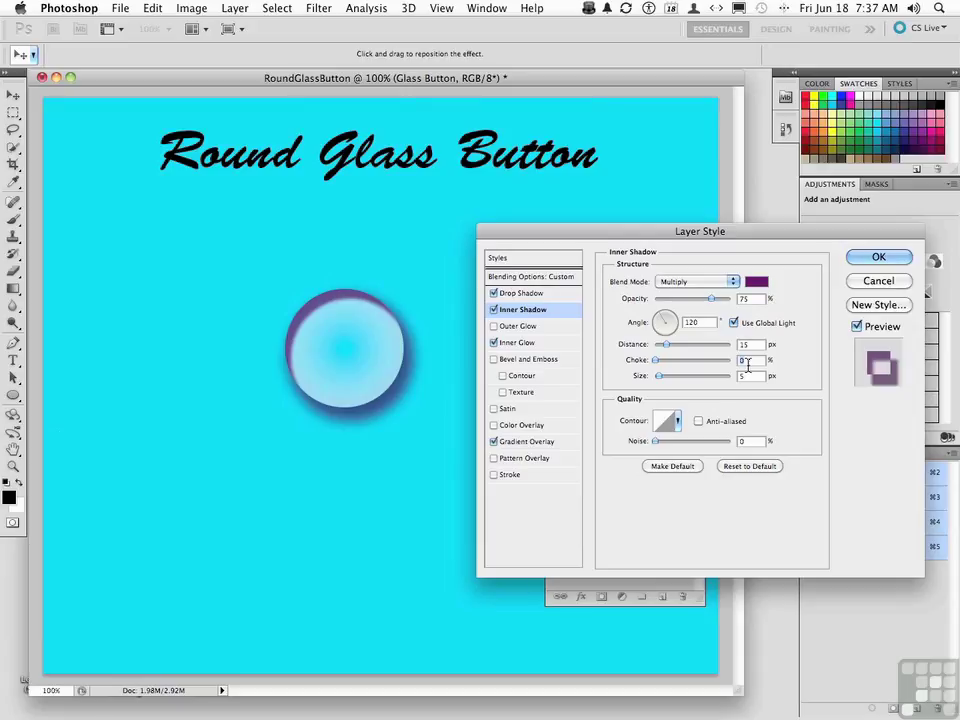
{"action": "type", "text": "5"}
{"action": "key", "text": "Tab"}
{"action": "type", "text": "30"}
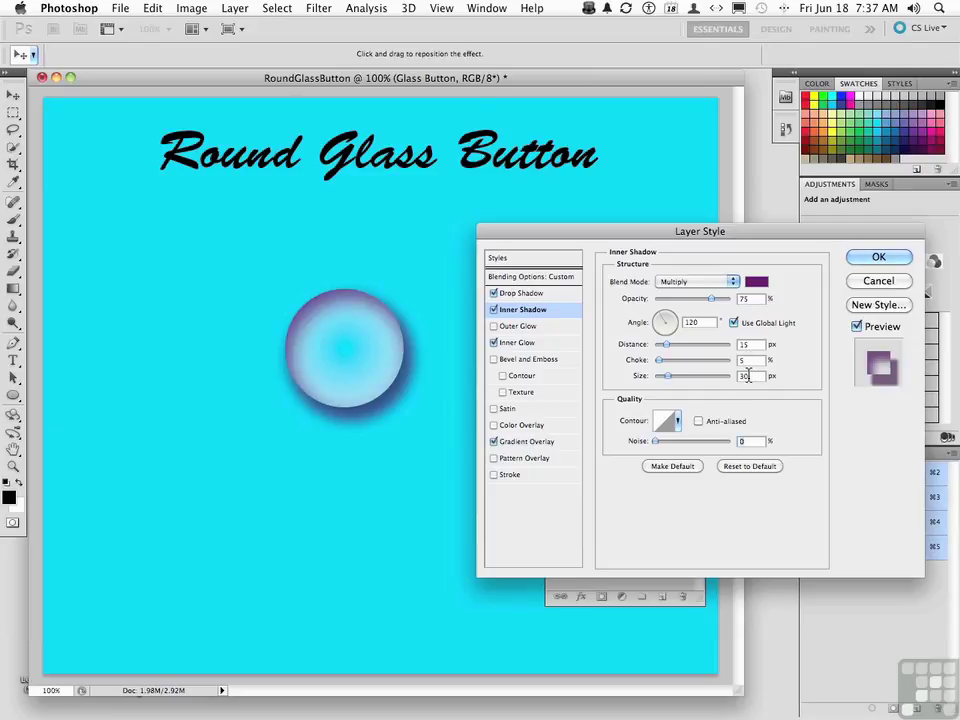
{"action": "left_click", "coordinate": [868, 259]}
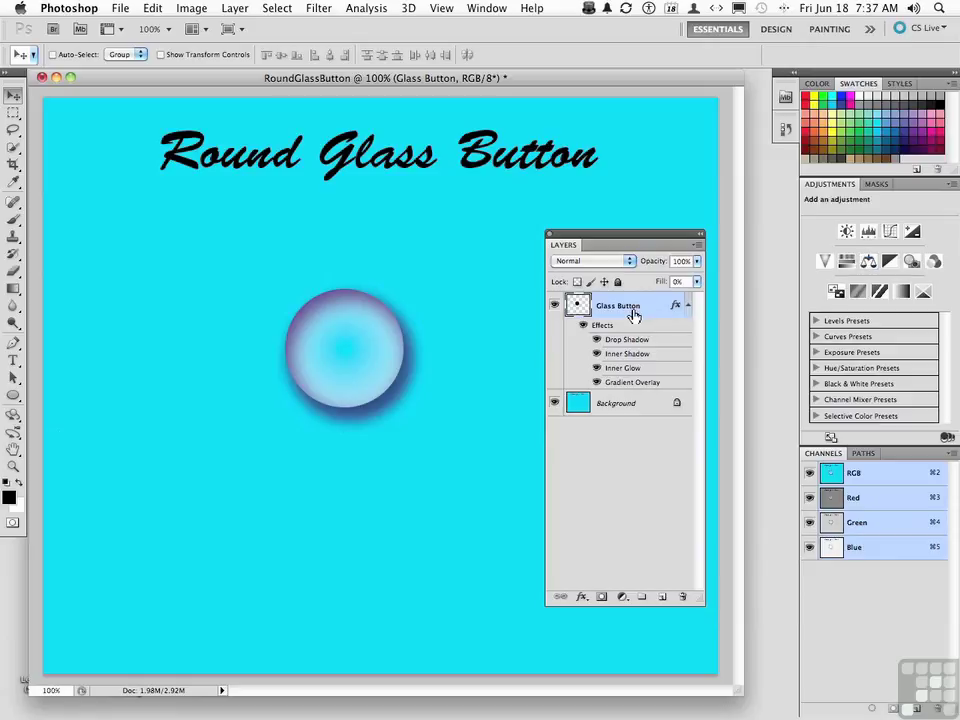
Add a new layer named 'Highlight' and load the Glass Button's circle as a selection
{"action": "left_click", "coordinate": [663, 597]}
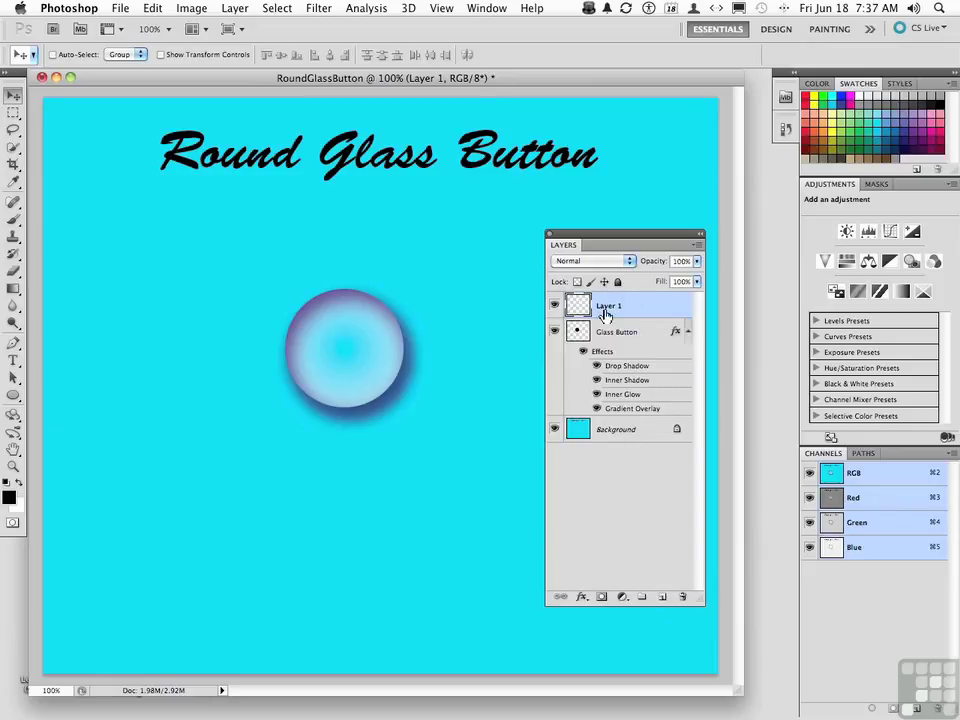
{"action": "double_click", "coordinate": [609, 305]}
{"action": "type", "text": "Highlight"}
{"action": "key", "text": "Return"}
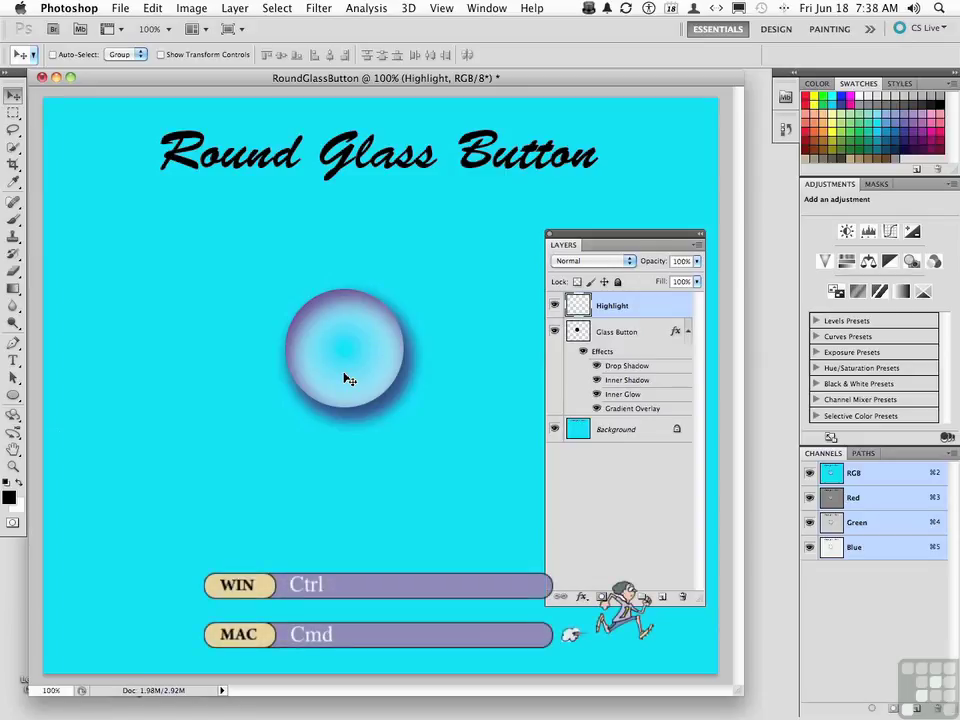
{"action": "left_click", "coordinate": [580, 335], "text": "super"}
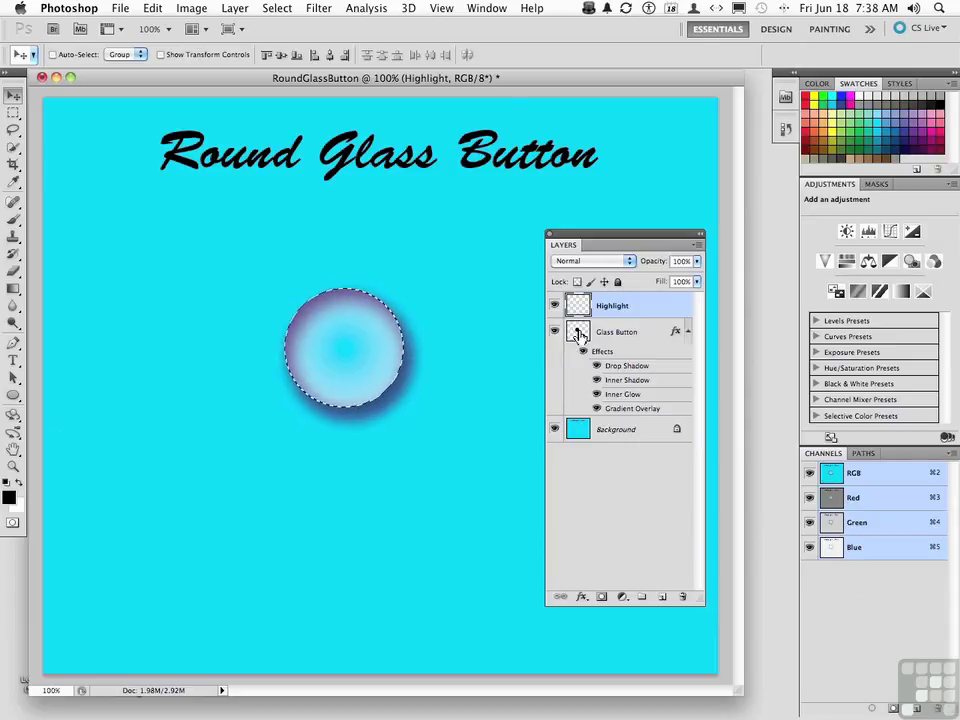
Contract the button's circular selection by 10 pixels with Select > Modify > Contract
{"action": "left_click", "coordinate": [273, 8]}
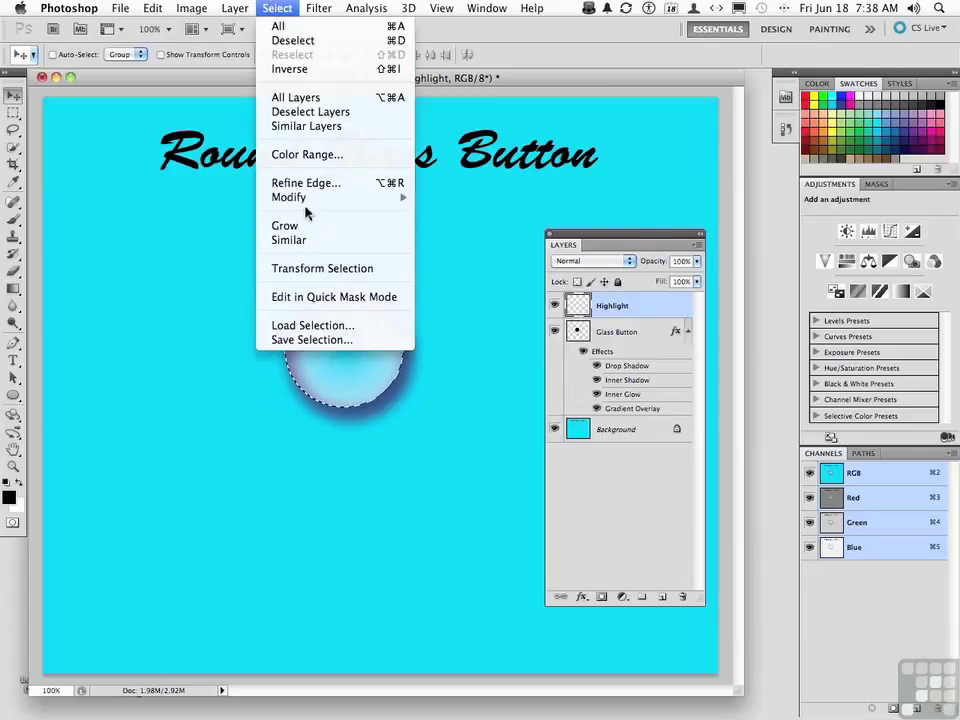
{"action": "mouse_move", "coordinate": [306, 198]}
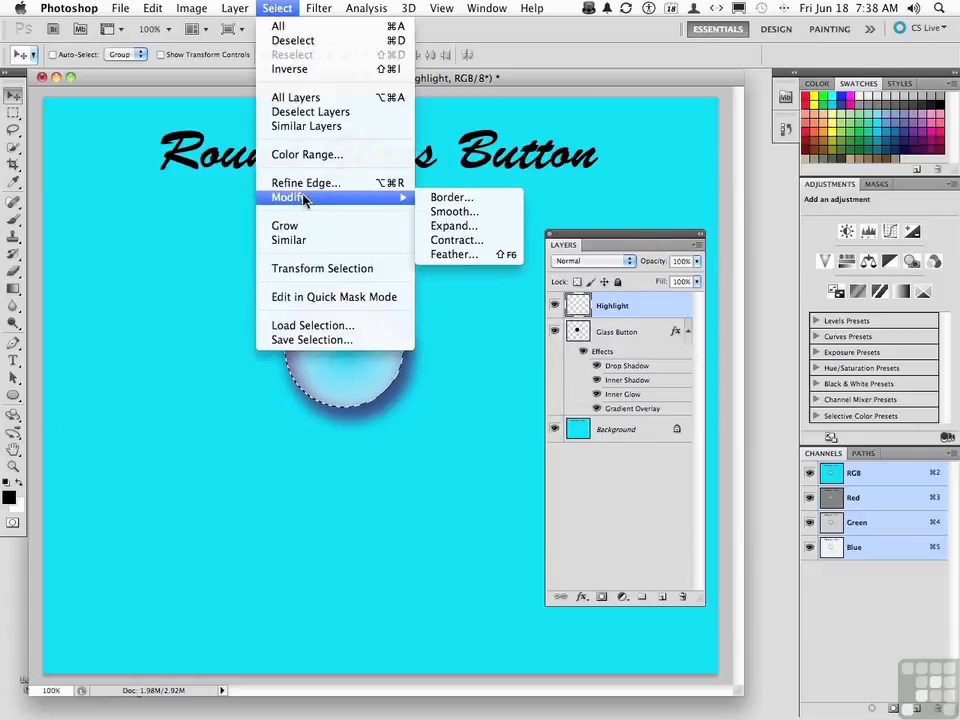
{"action": "left_click", "coordinate": [456, 240]}
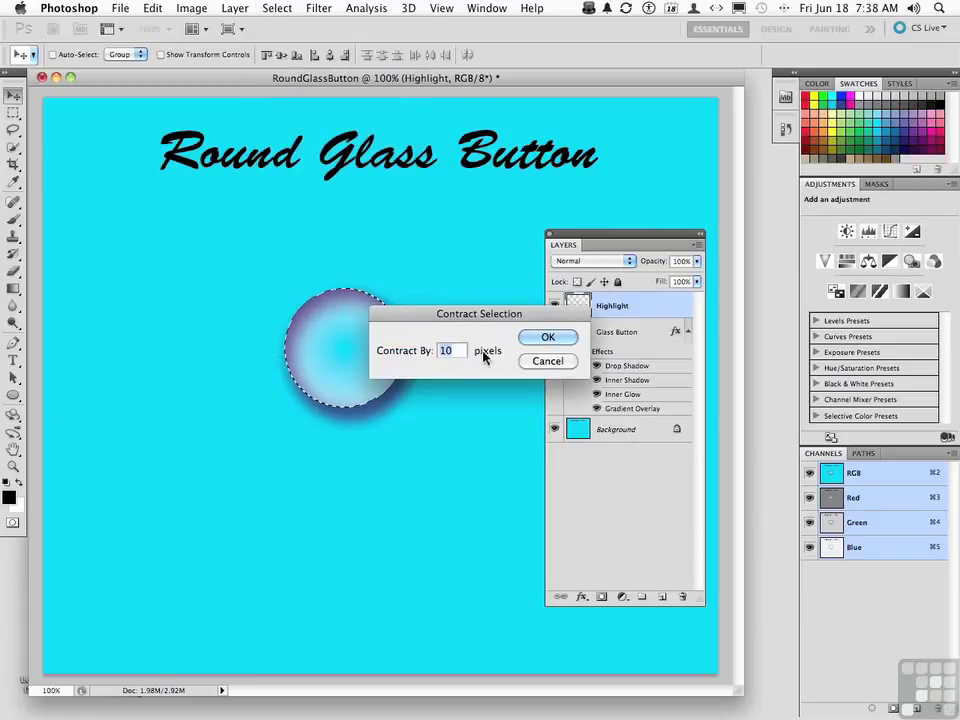
{"action": "left_click", "coordinate": [547, 340]}
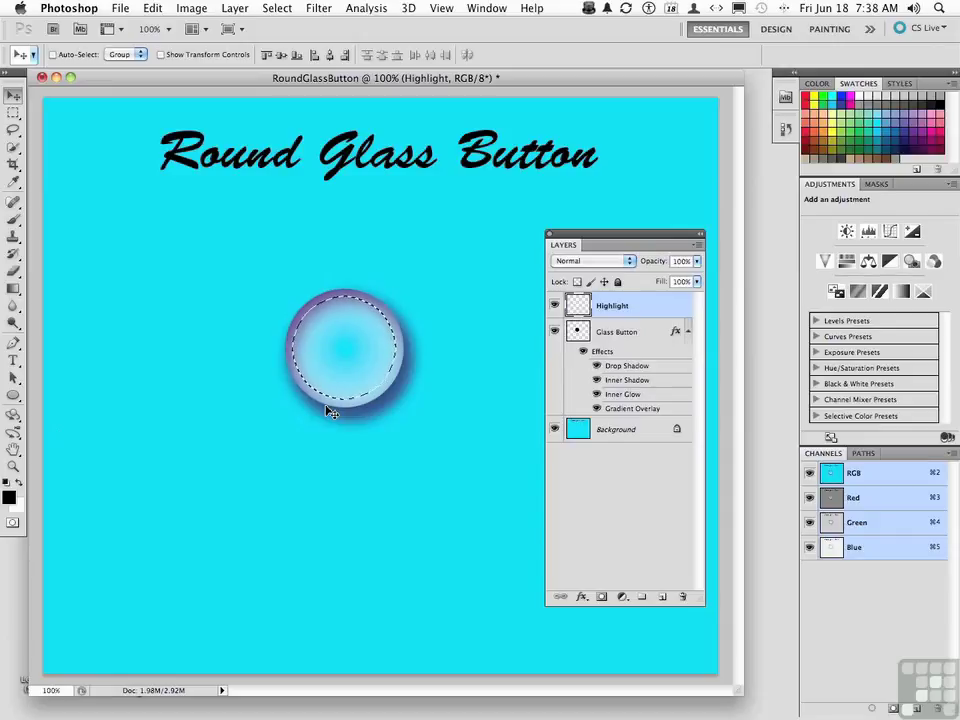
Switch to the Elliptical Marquee Tool and undo a trial upper-right subtraction
{"action": "left_click", "coordinate": [13, 113]}
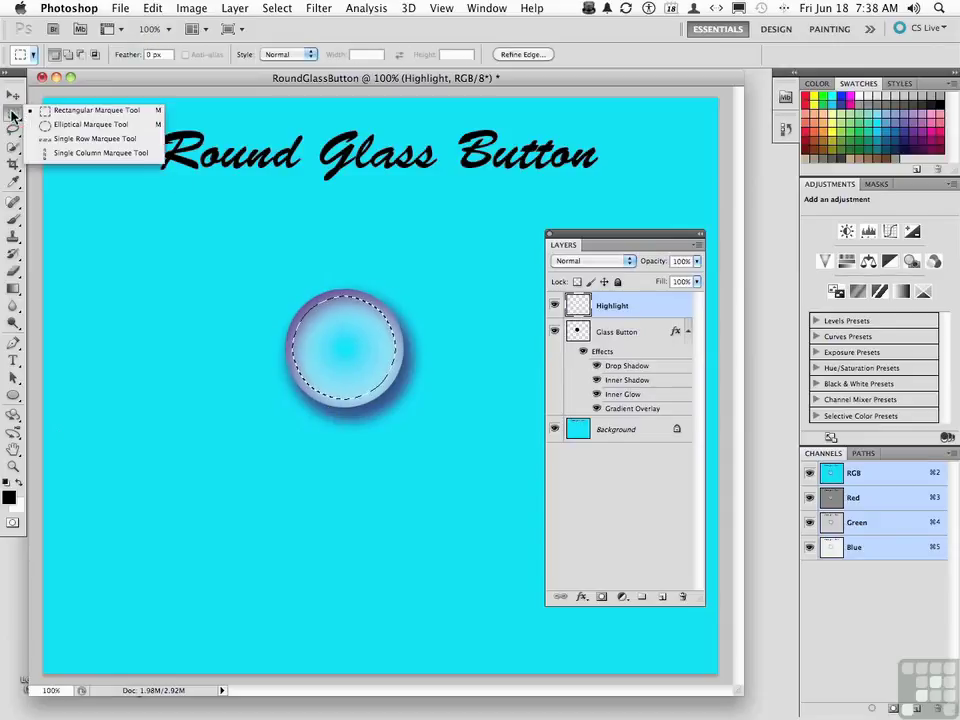
{"action": "left_click", "coordinate": [73, 125]}
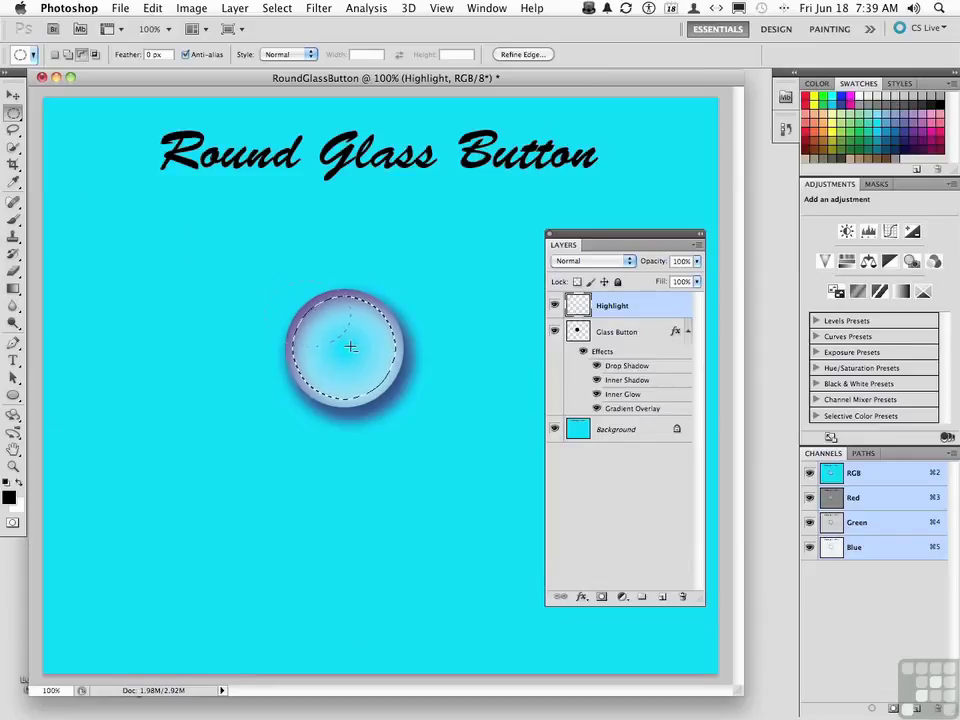
{"action": "left_click_drag", "start_coordinate": [350, 346], "coordinate": [478, 250]}
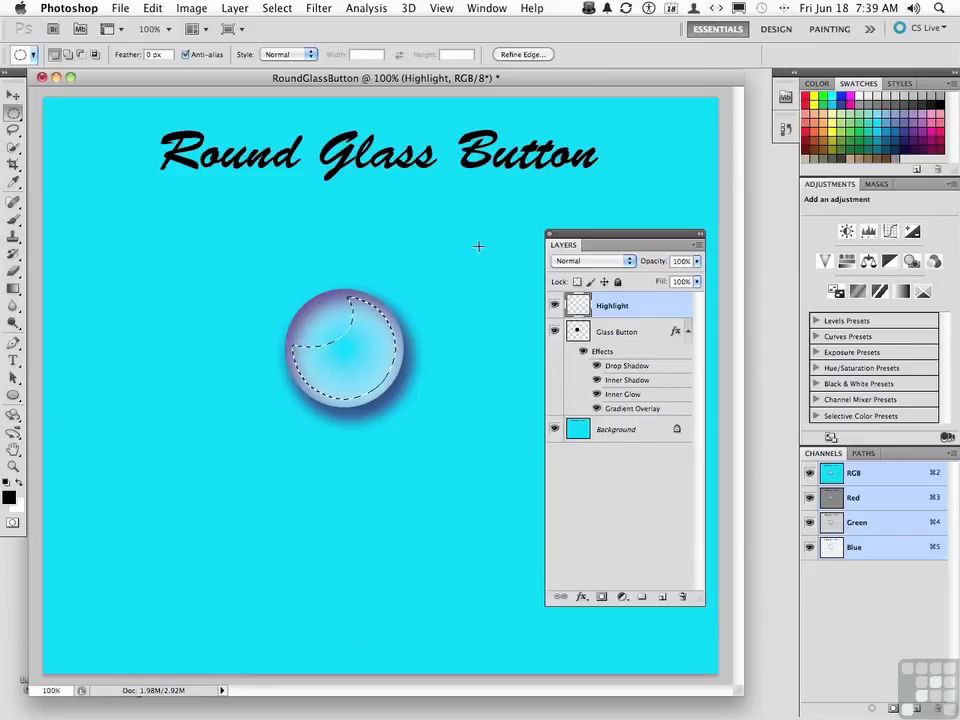
{"action": "key", "text": "super+z"}
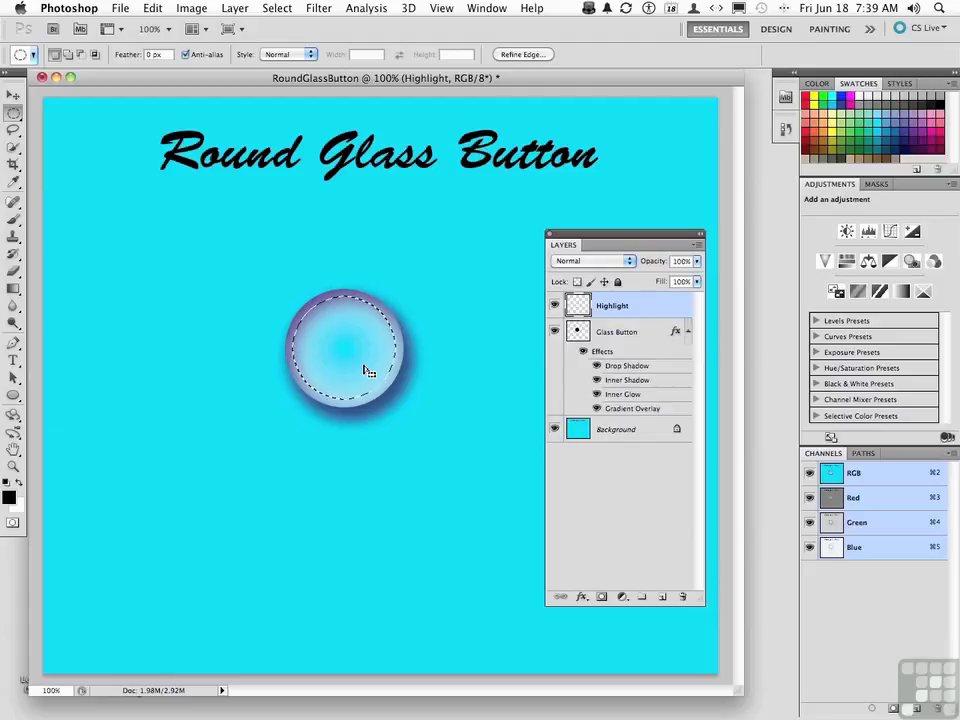
Subtract an ellipse from the selection, leaving a thin crescent along the upper-left edge
{"action": "key", "text": "alt"}
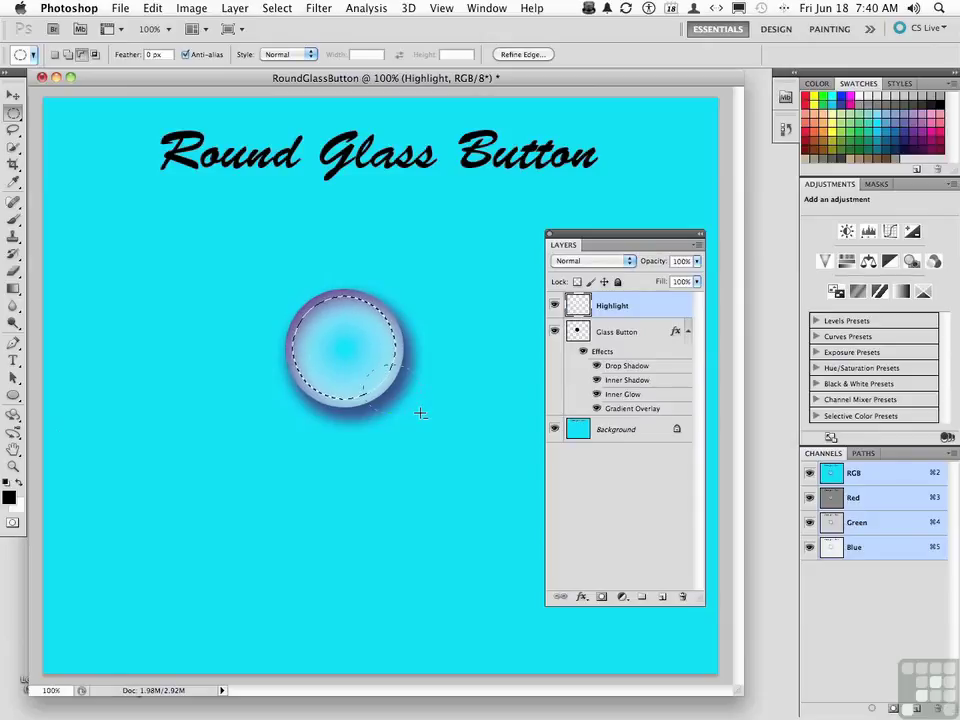
{"action": "left_click_drag", "start_coordinate": [403, 407], "coordinate": [421, 420]}
{"action": "left_click_drag", "start_coordinate": [421, 420], "coordinate": [421, 420]}
{"action": "left_click_drag", "start_coordinate": [302, 306], "coordinate": [428, 423]}
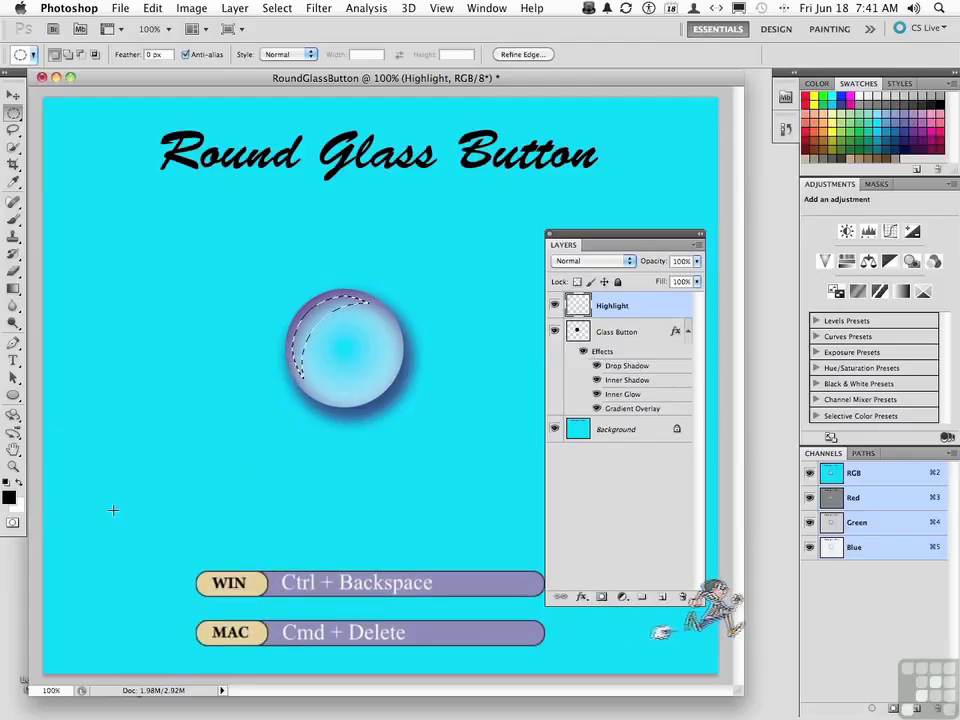
Fill the crescent with background white on the Highlight layer and deselect
{"action": "key", "text": "super+BackSpace"}
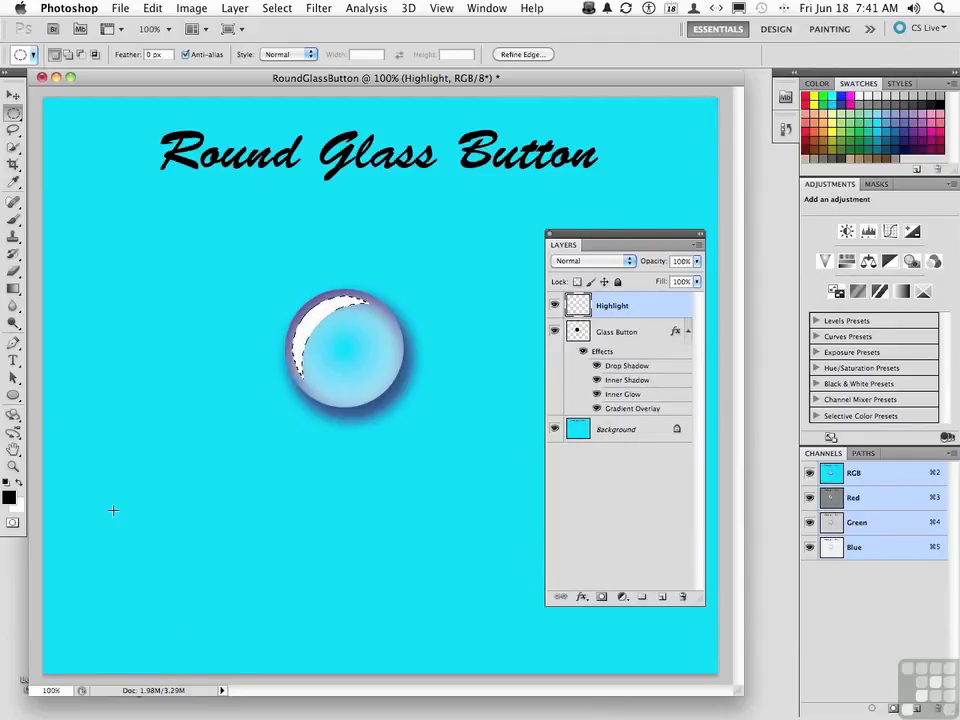
{"action": "key", "text": "super+d"}
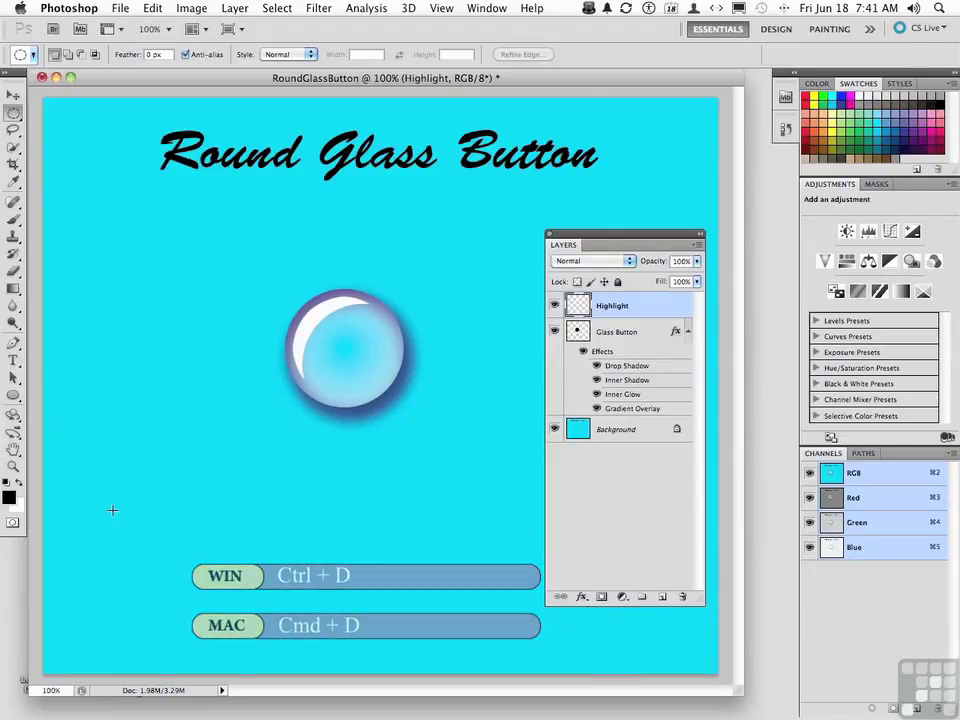
Open Filter > Blur > Gaussian Blur and set the Radius to 6.0 pixels
{"action": "left_click", "coordinate": [316, 9]}
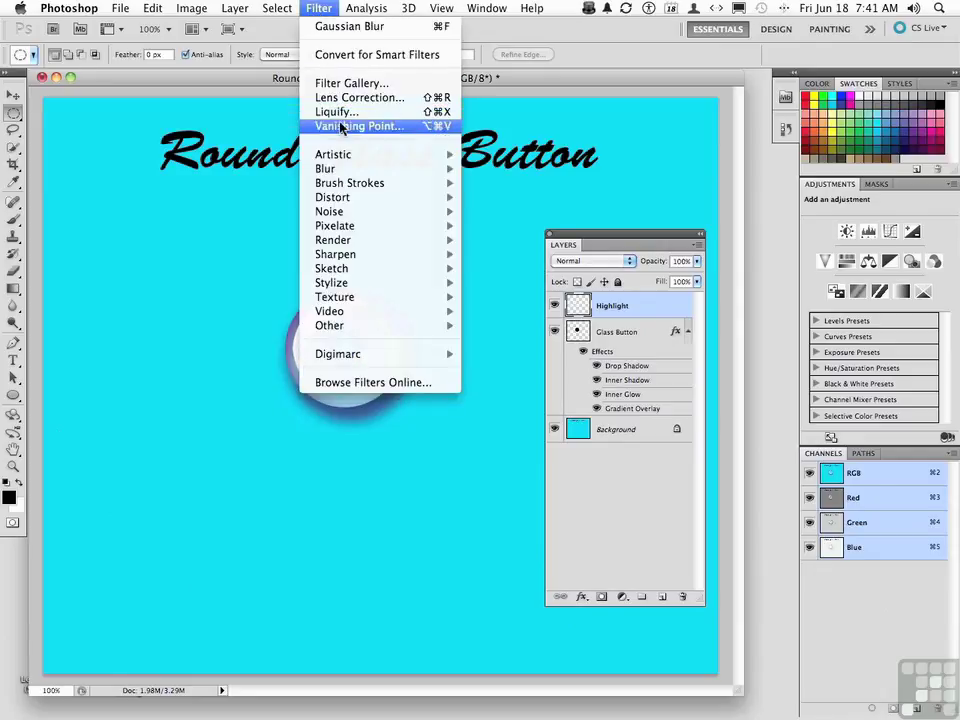
{"action": "mouse_move", "coordinate": [341, 172]}
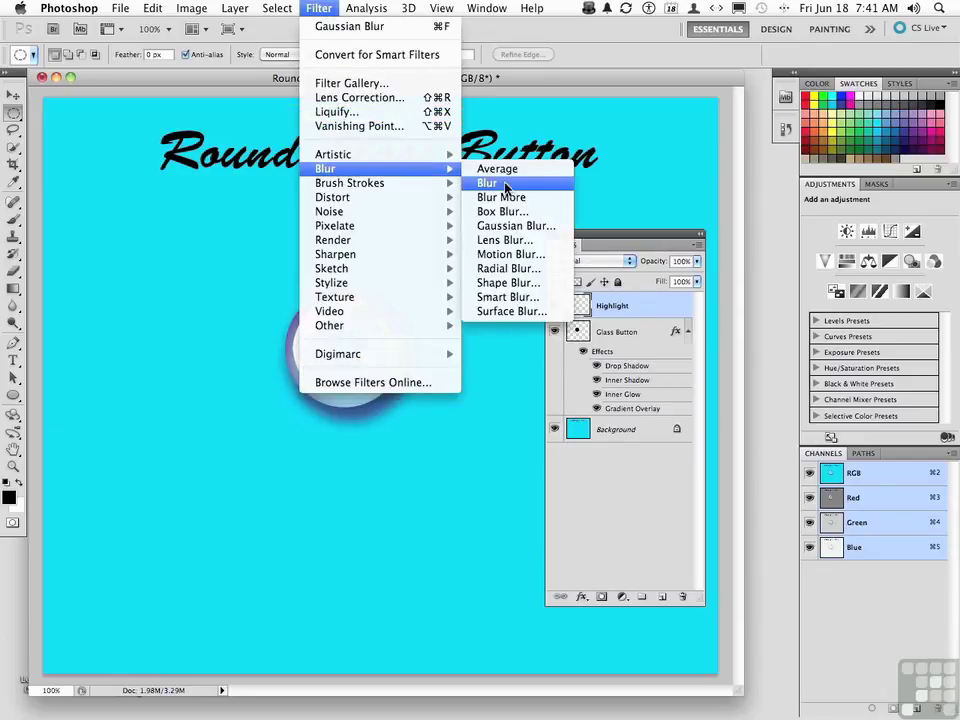
{"action": "left_click", "coordinate": [512, 226]}
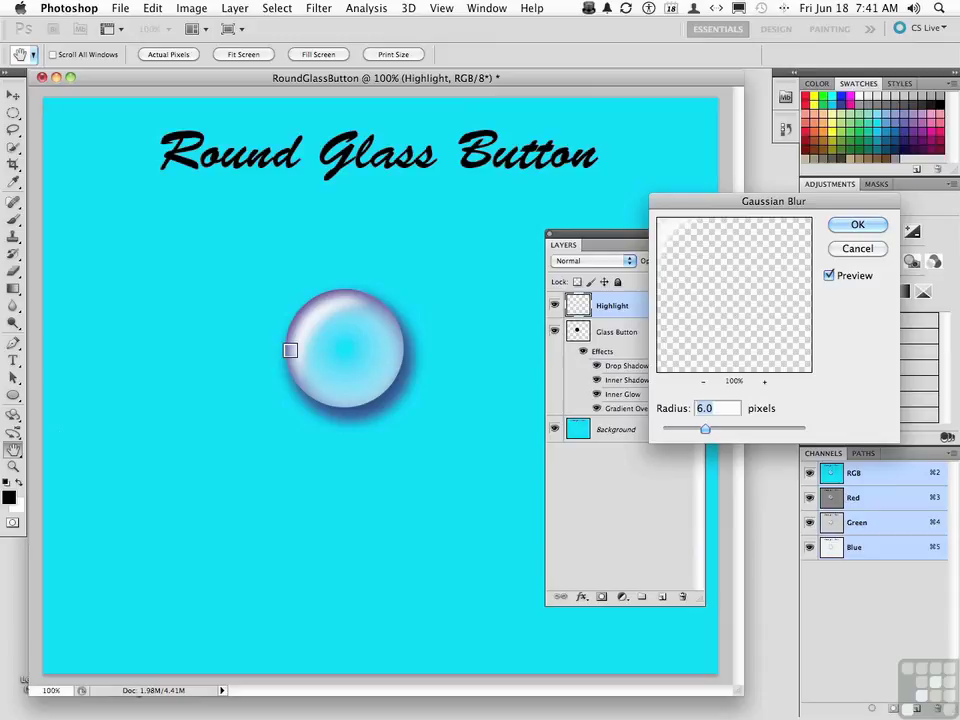
{"action": "double_click", "coordinate": [704, 408]}
Apply the 6-pixel blur, then hide and reshow the Highlight layer to compare
{"action": "left_click", "coordinate": [856, 225]}
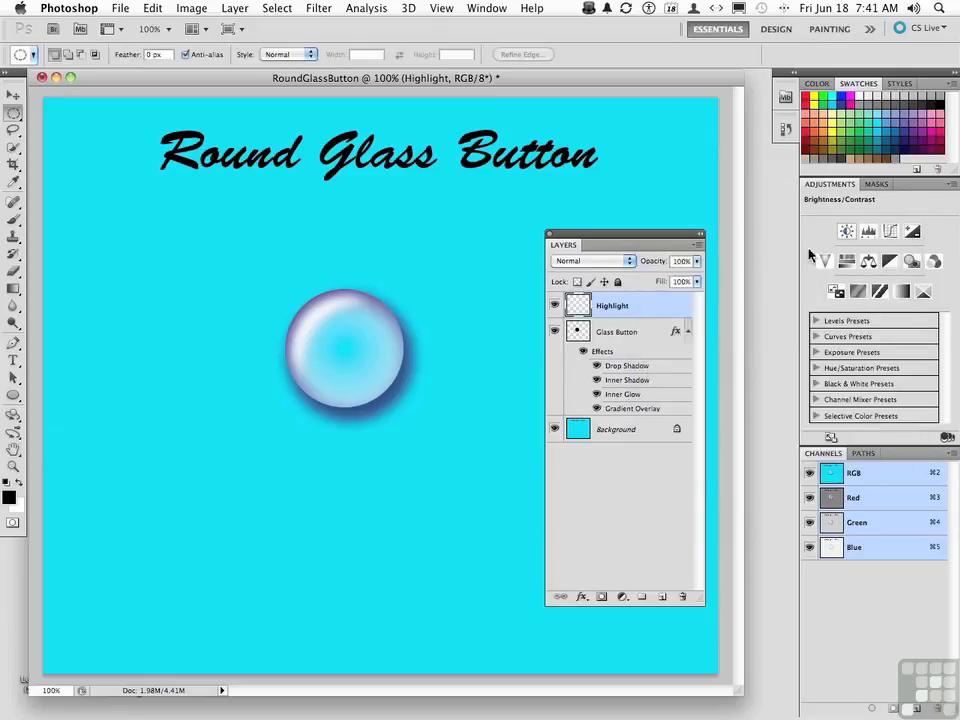
{"action": "left_click", "coordinate": [555, 308]}
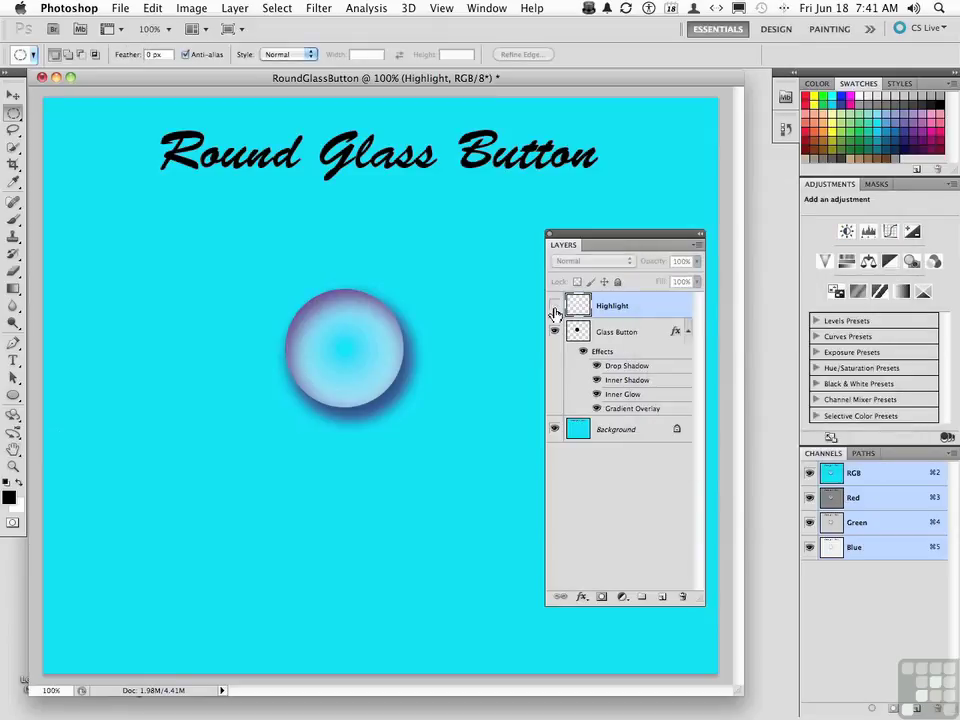
{"action": "left_click", "coordinate": [555, 308]}
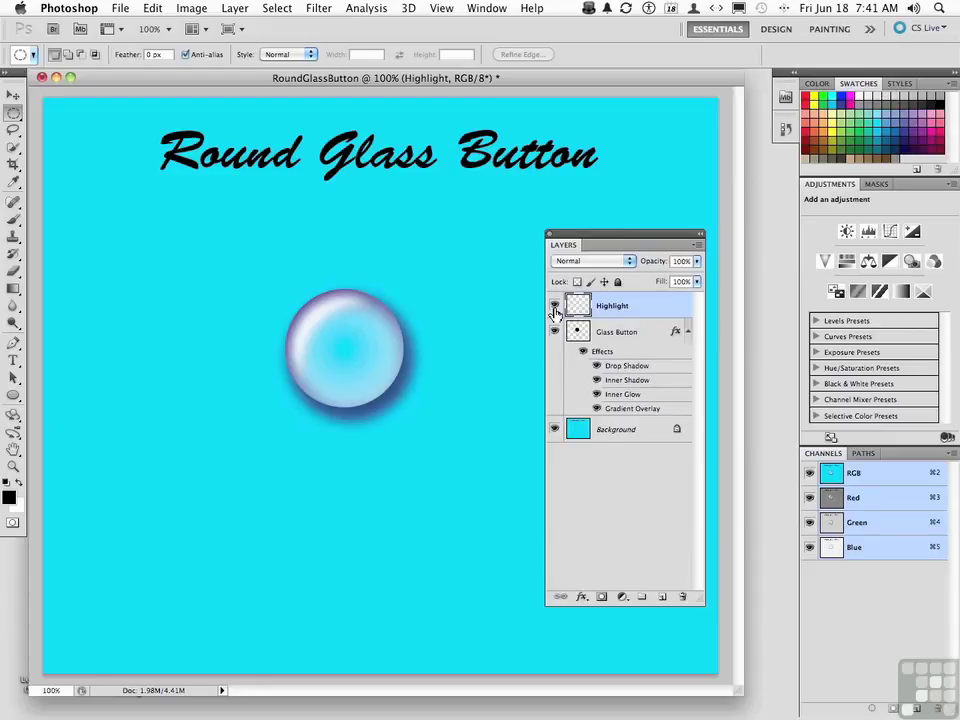